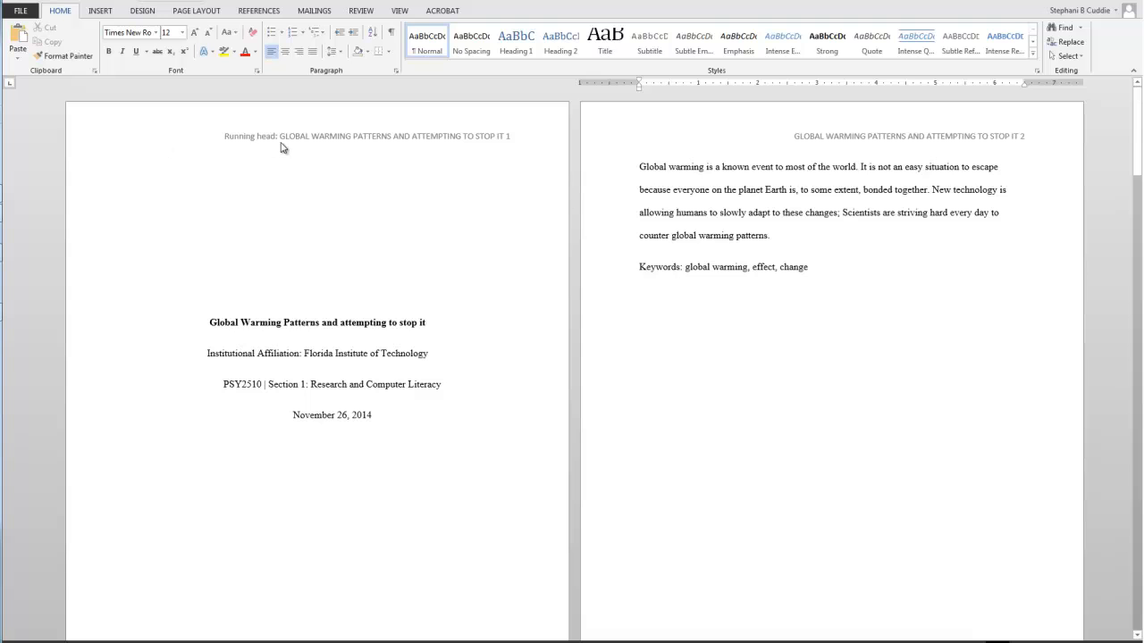
Step: Align the title page header's running head to the left margin and separate its page number to the right margin
left_click(272, 147)
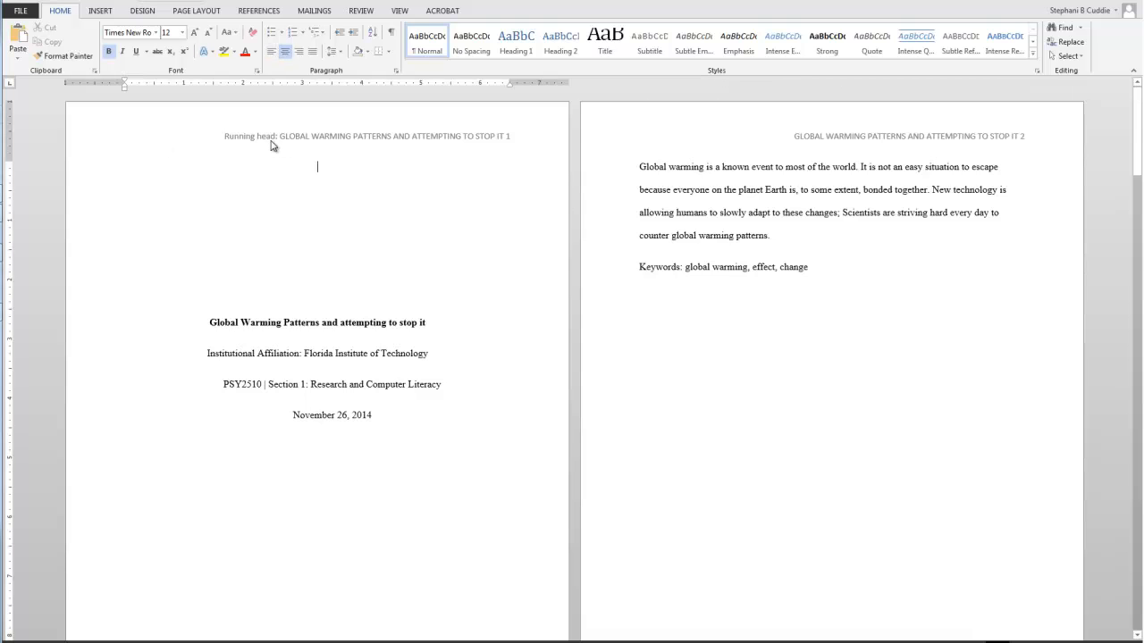
double_click(390, 141)
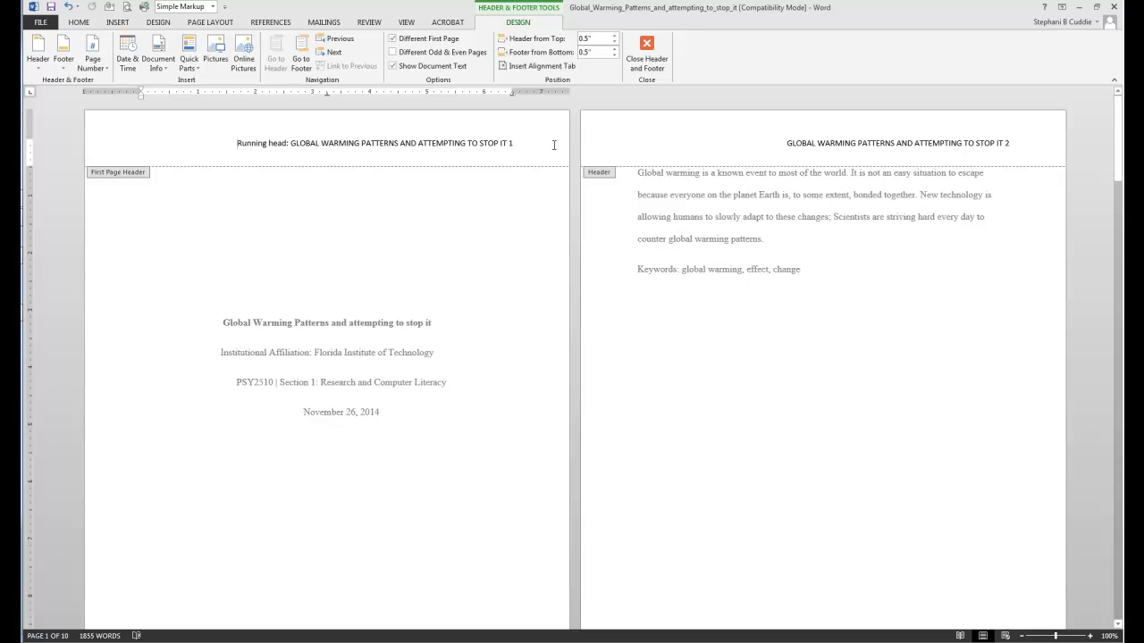
left_click_drag(510, 143, 236, 144)
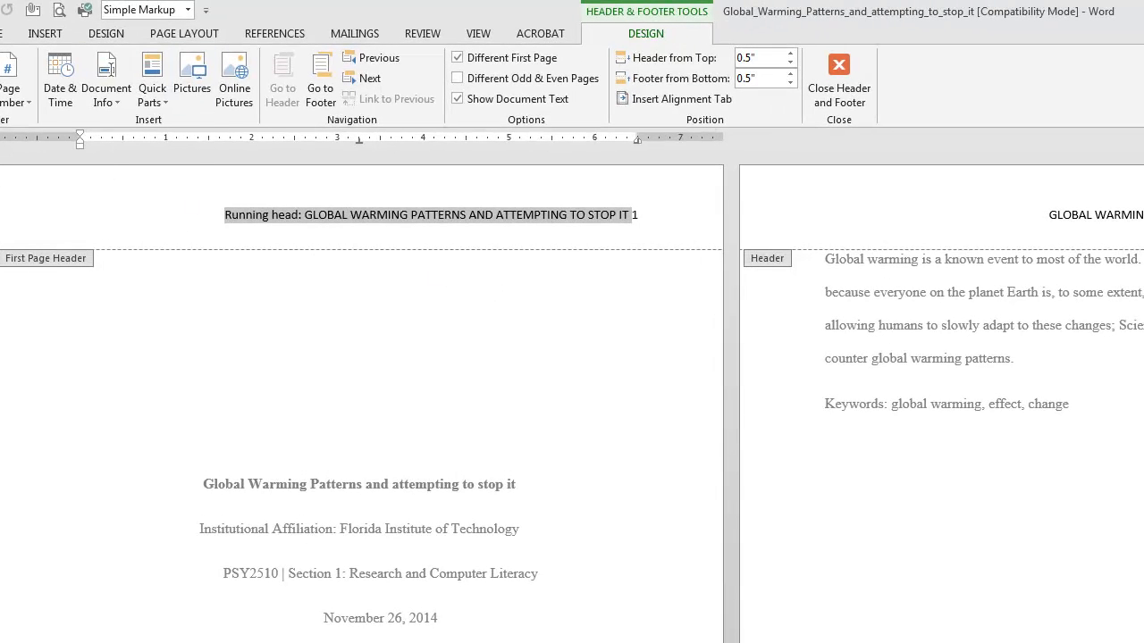
left_click(220, 217)
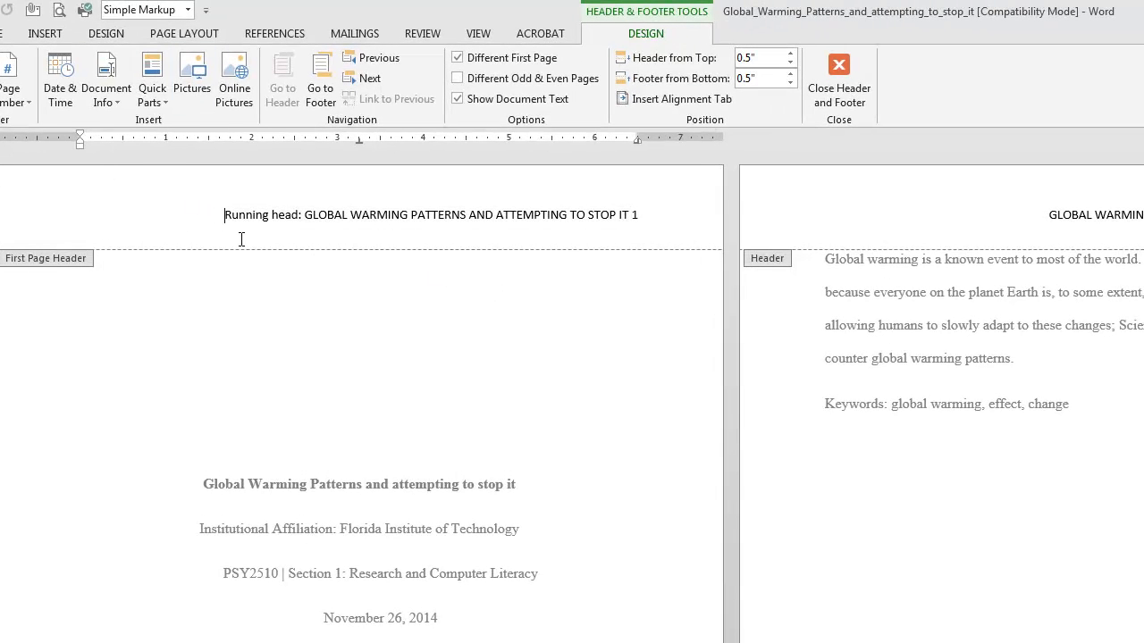
key("BackSpace")
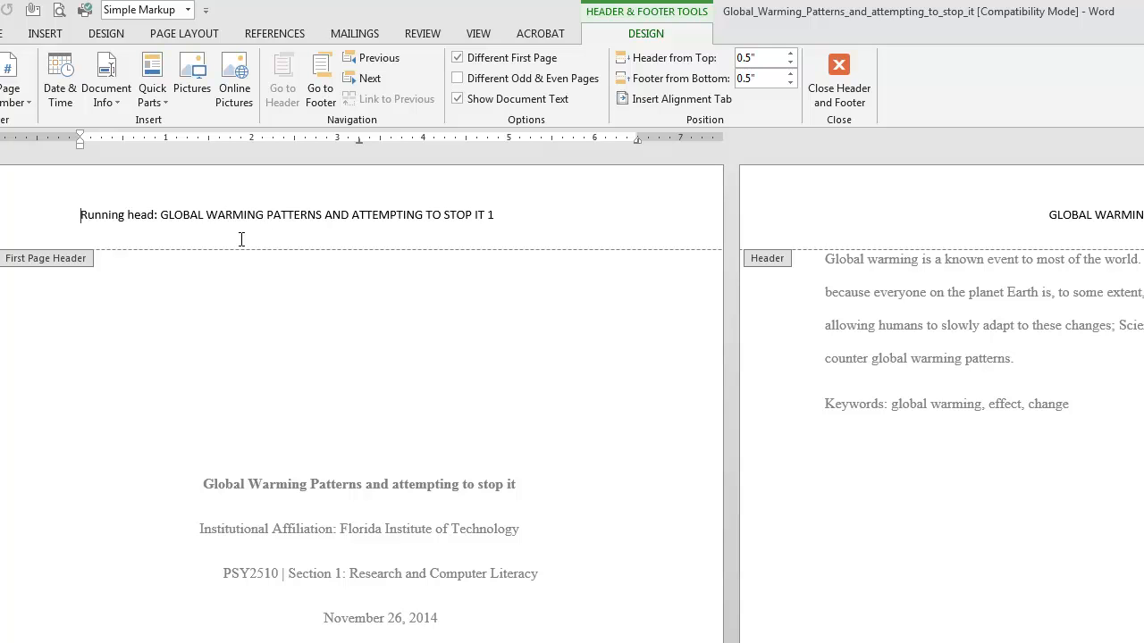
left_click(487, 214)
key("Tab")
Step: Format the title page header, including its page number, in Times New Roman 12 pt and return to the body text
left_click_drag(653, 215, 88, 216)
left_click(4, 33)
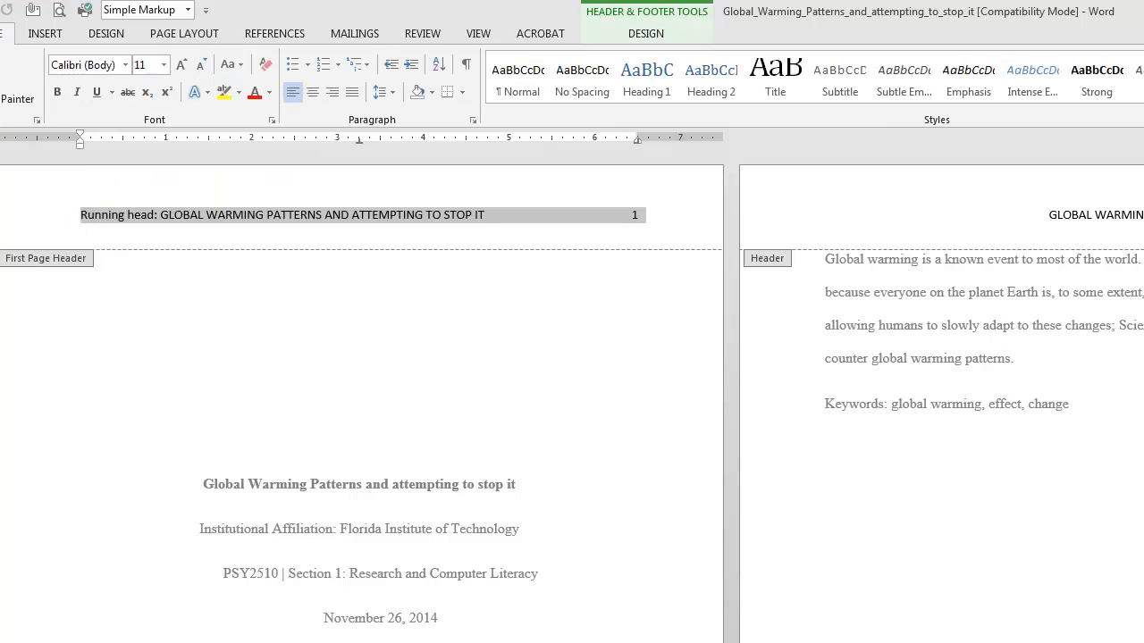
left_click(125, 65)
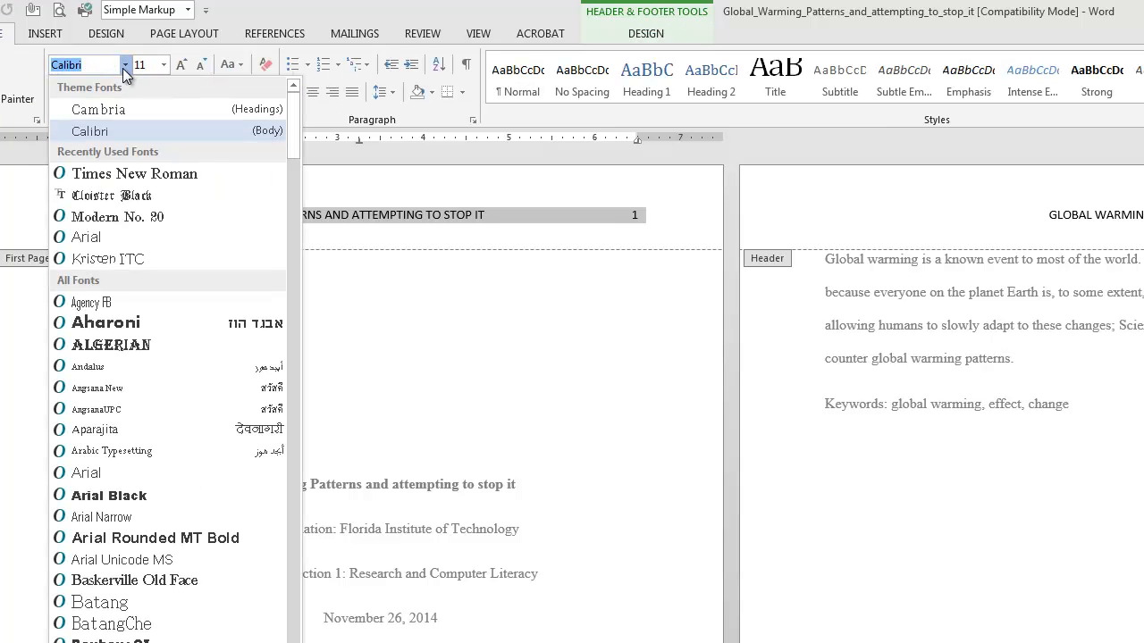
left_click(127, 174)
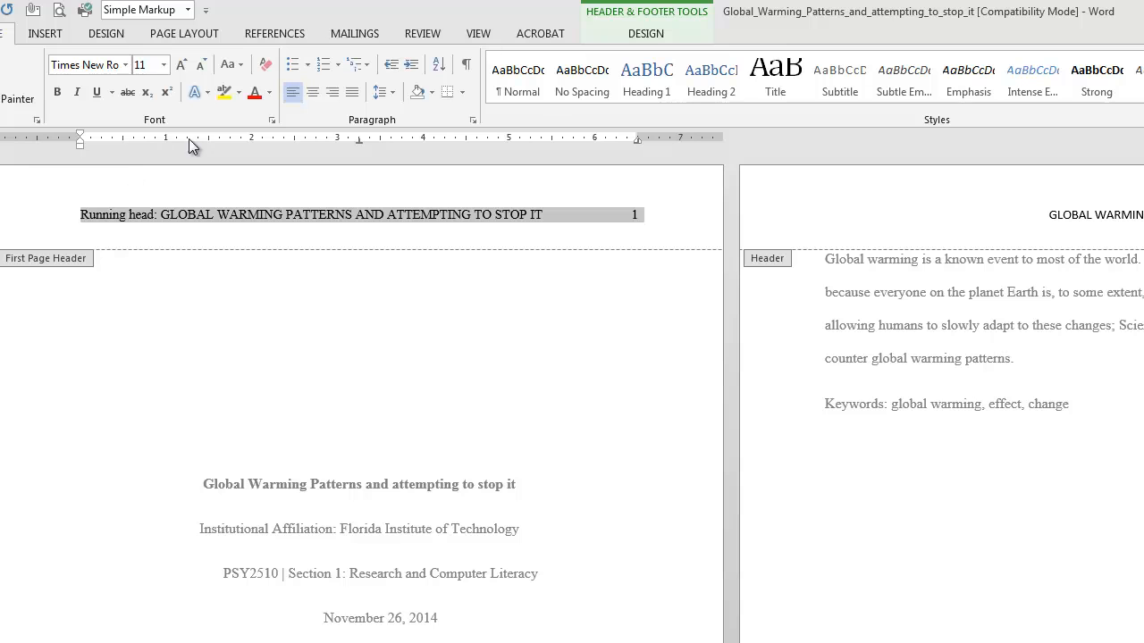
left_click(165, 65)
left_click(145, 154)
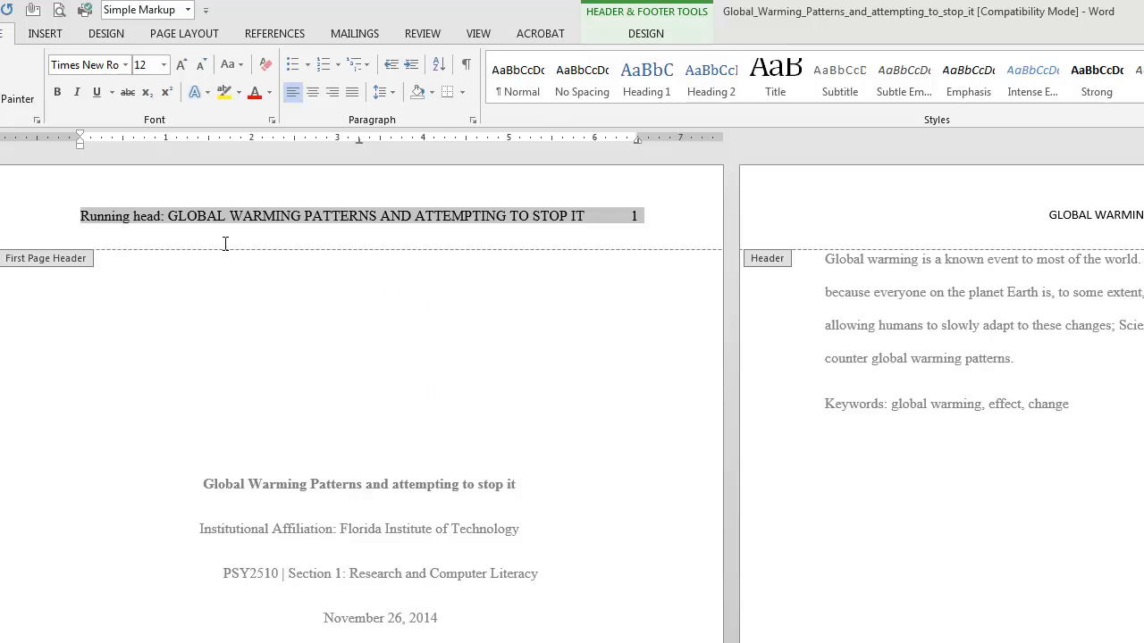
left_click(521, 221)
double_click(386, 309)
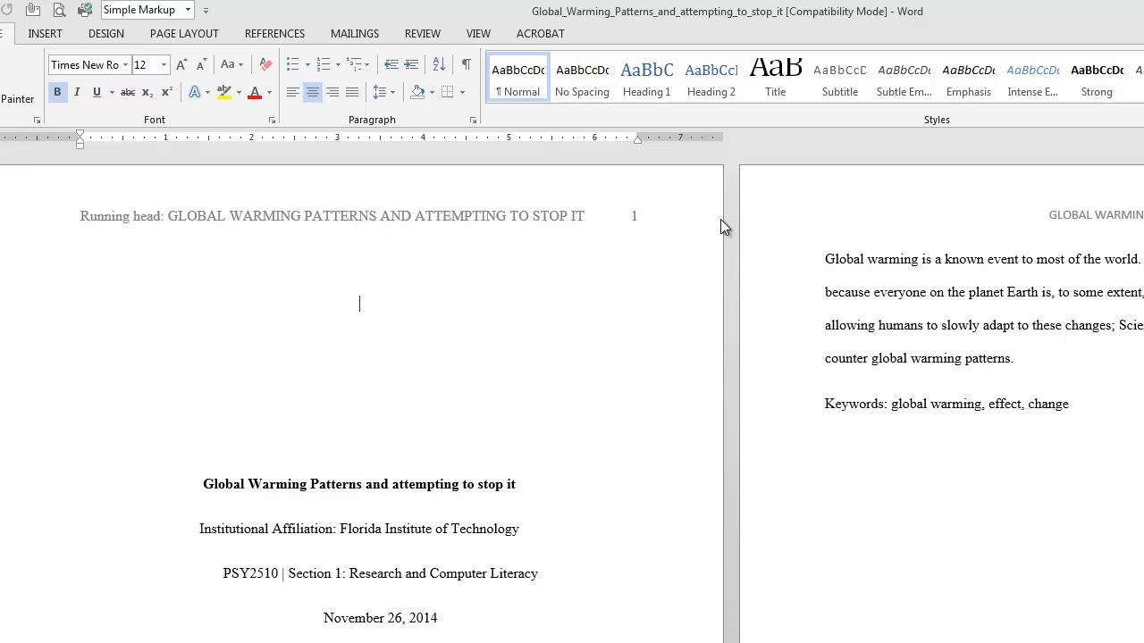
double_click(636, 217)
left_click_drag(639, 217, 82, 217)
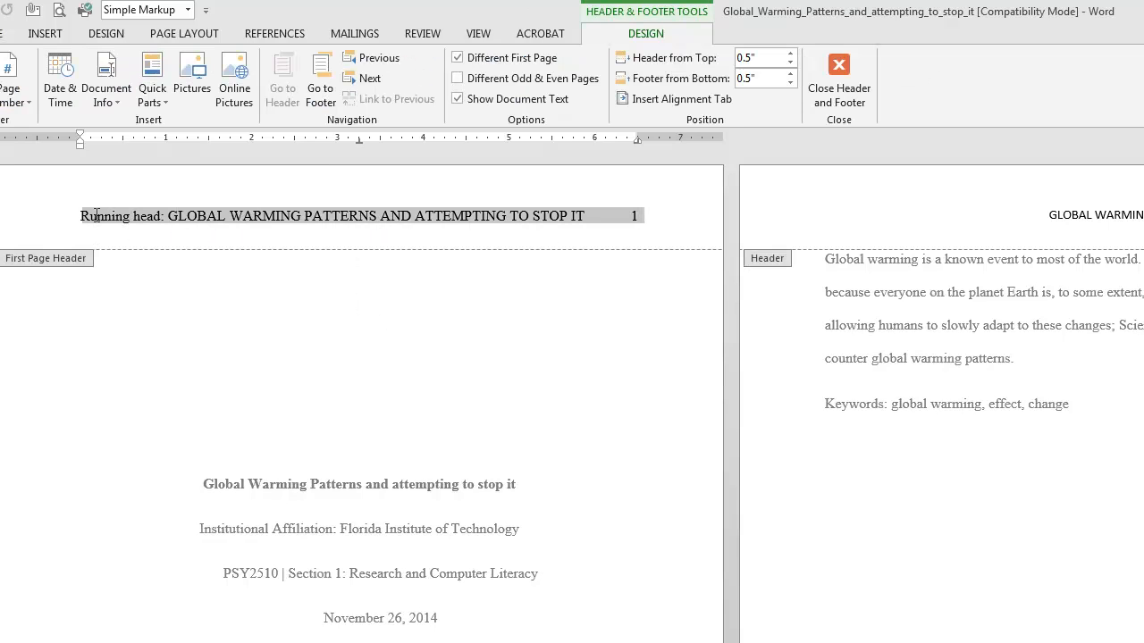
left_click(101, 216)
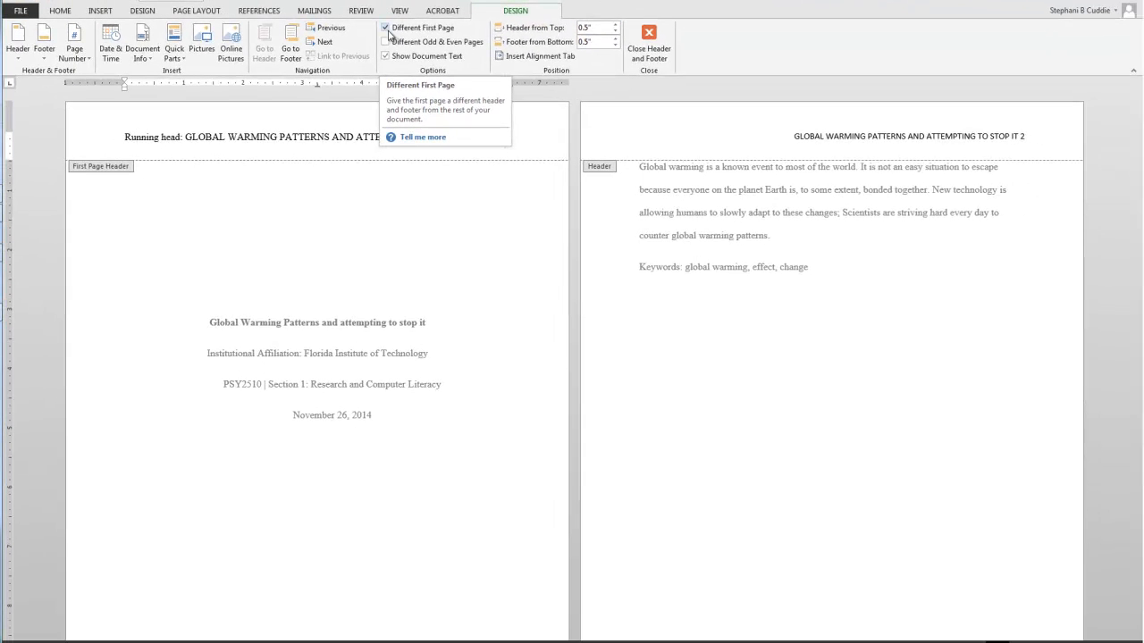
double_click(267, 240)
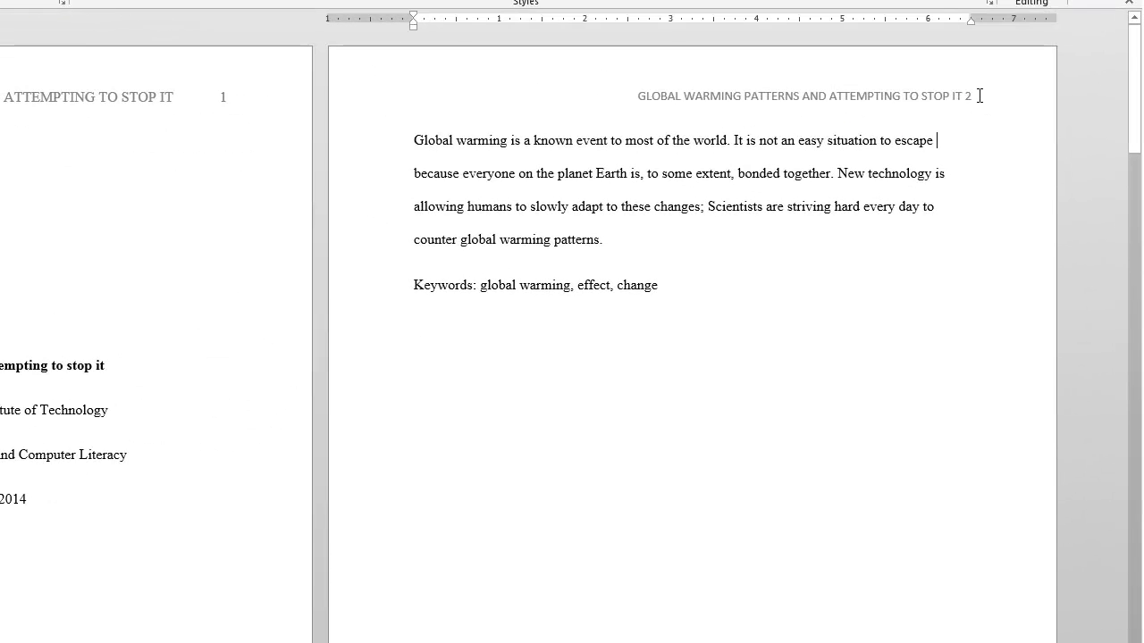
Step: Left-align the running head in the page 2 header and separate its page number to the right margin
double_click(1016, 125)
left_click_drag(1016, 124, 753, 130)
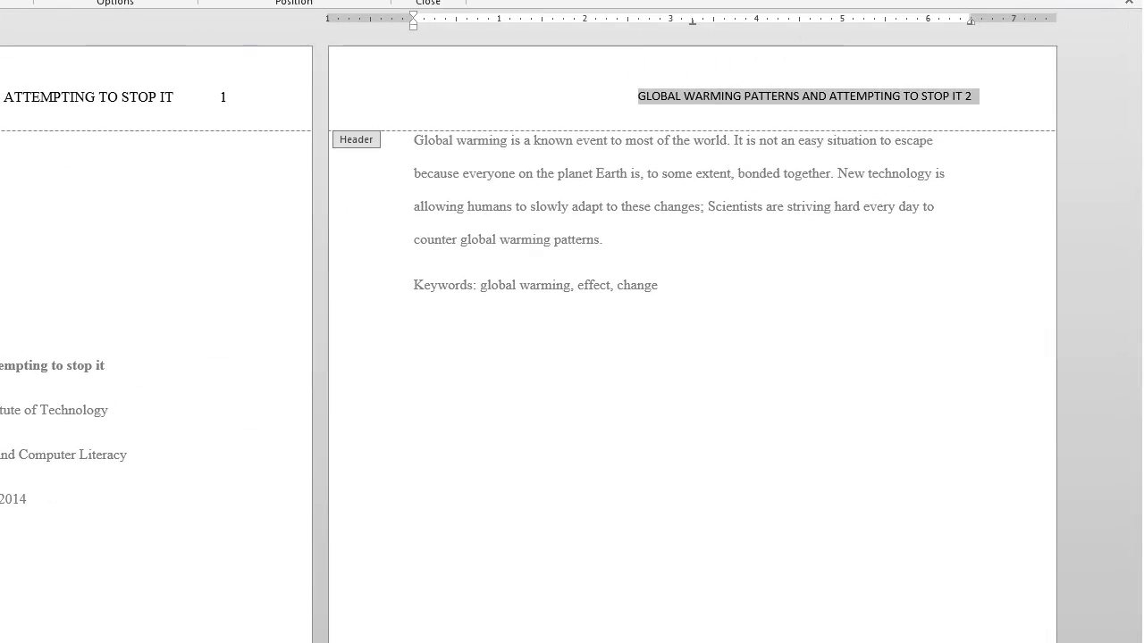
left_click(636, 98)
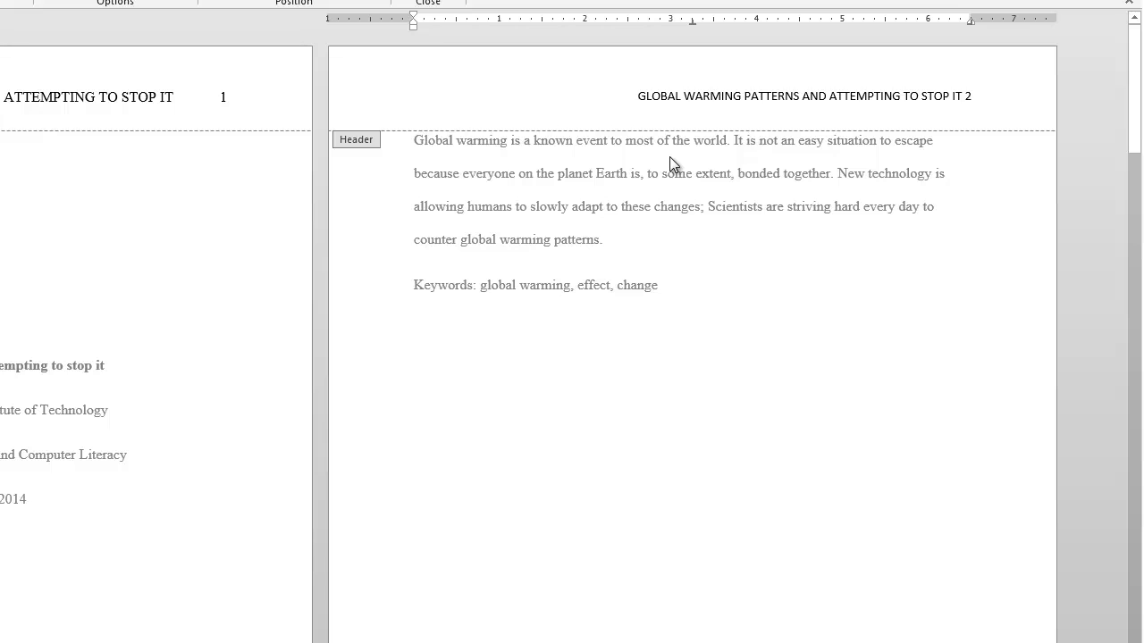
key("ctrl+e")
key("ctrl+l")
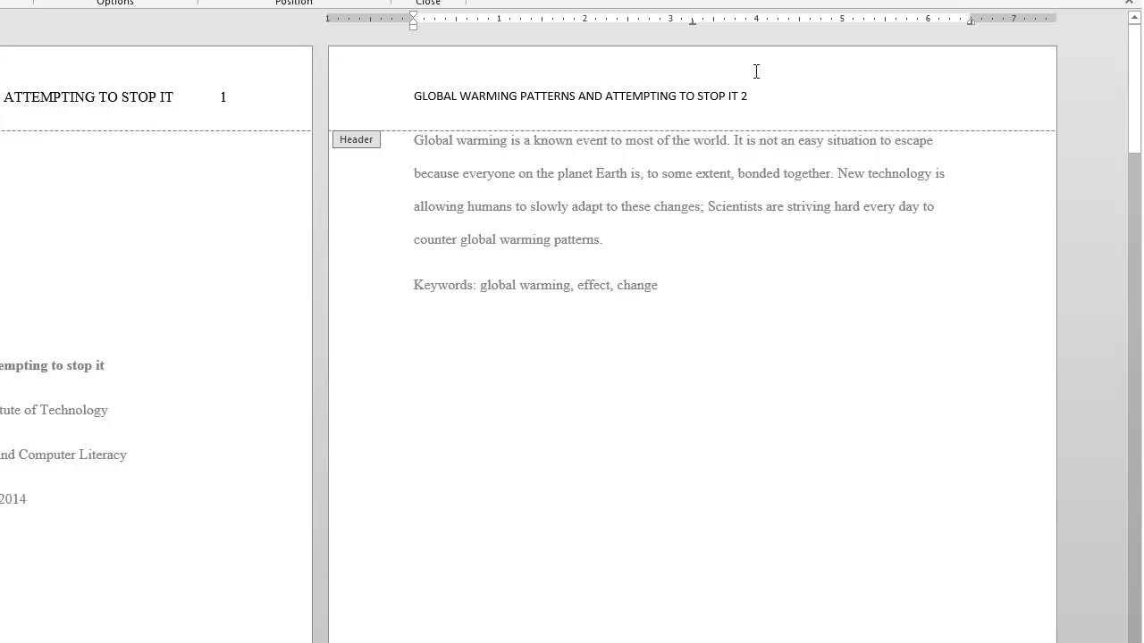
left_click(740, 96)
key("Tab")
Step: Format the whole page 2 header in Times New Roman 12 pt and return to the body text
left_click(407, 108)
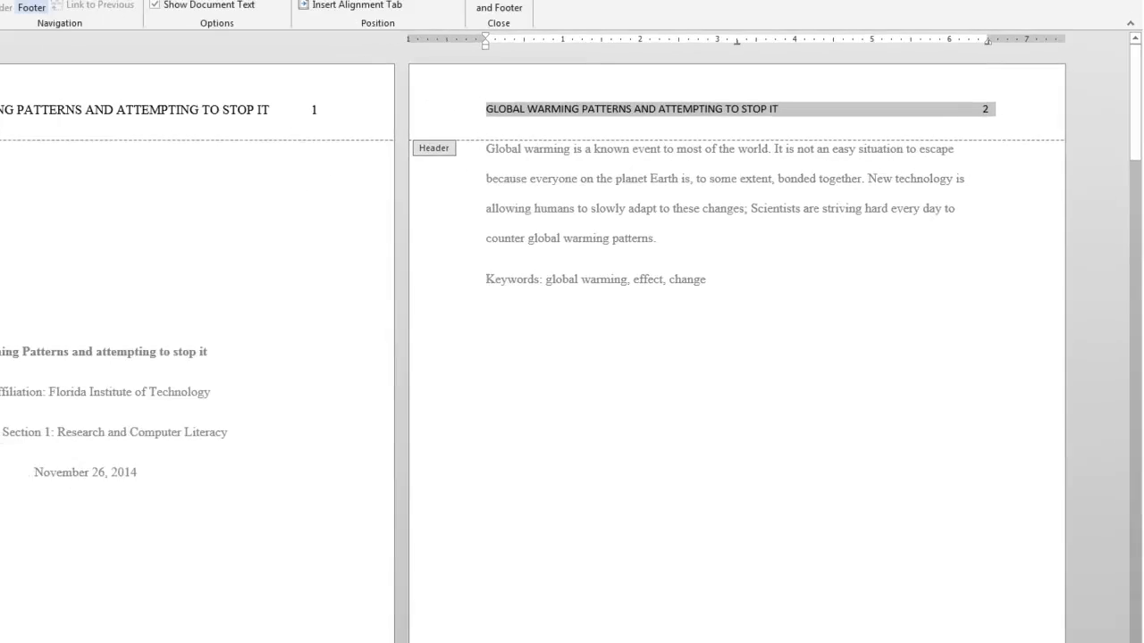
left_click(59, 10)
left_click(154, 34)
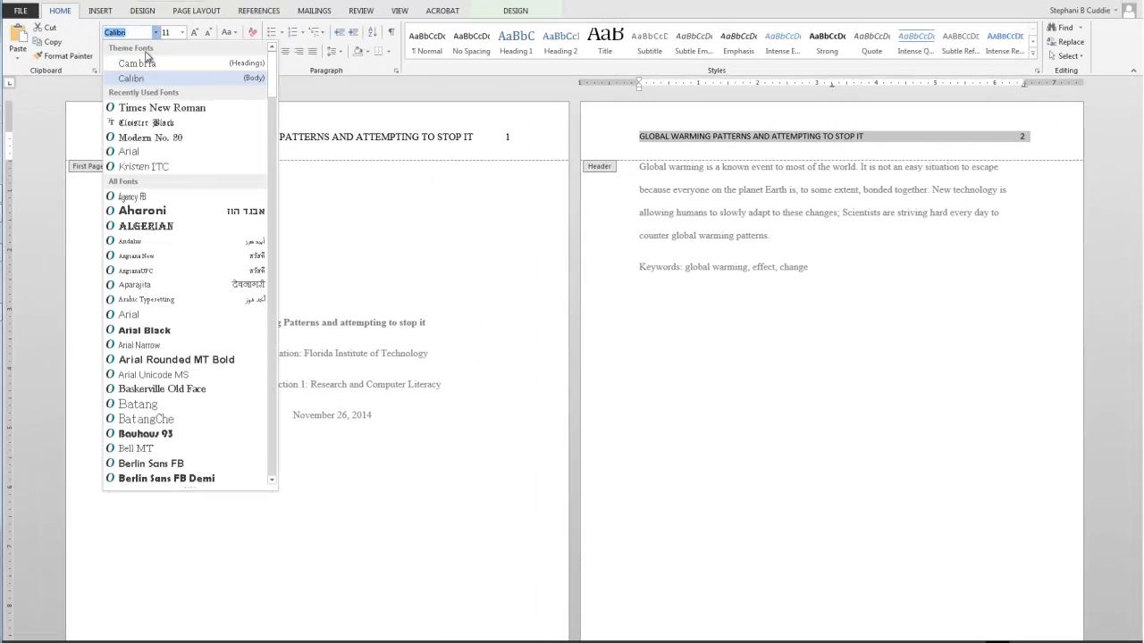
left_click(154, 106)
left_click(168, 33)
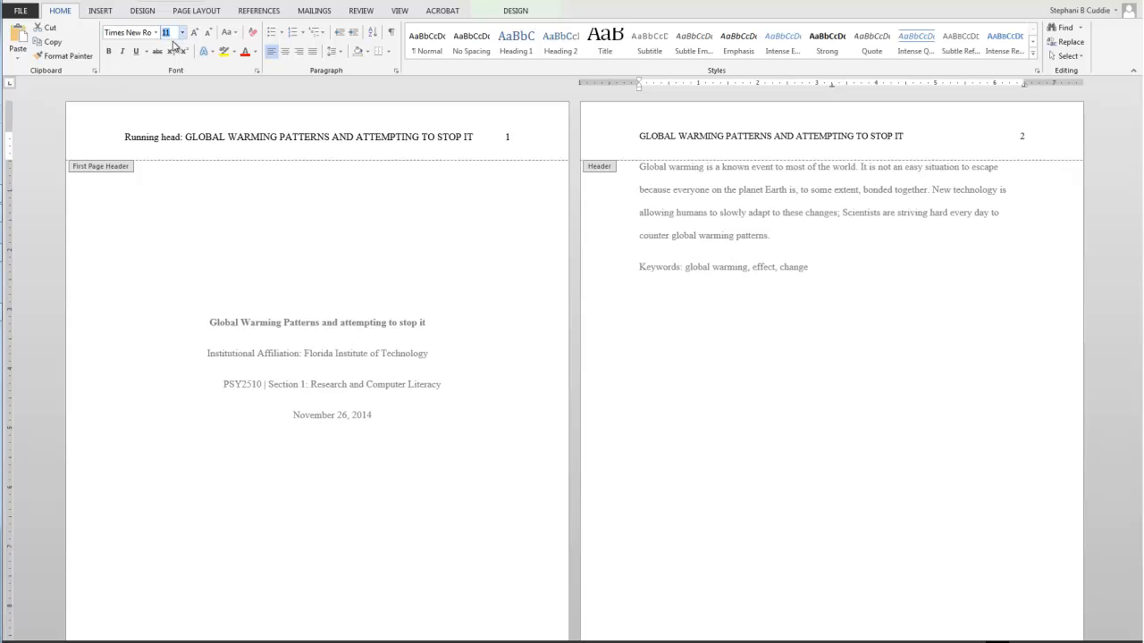
type("12")
key("Return")
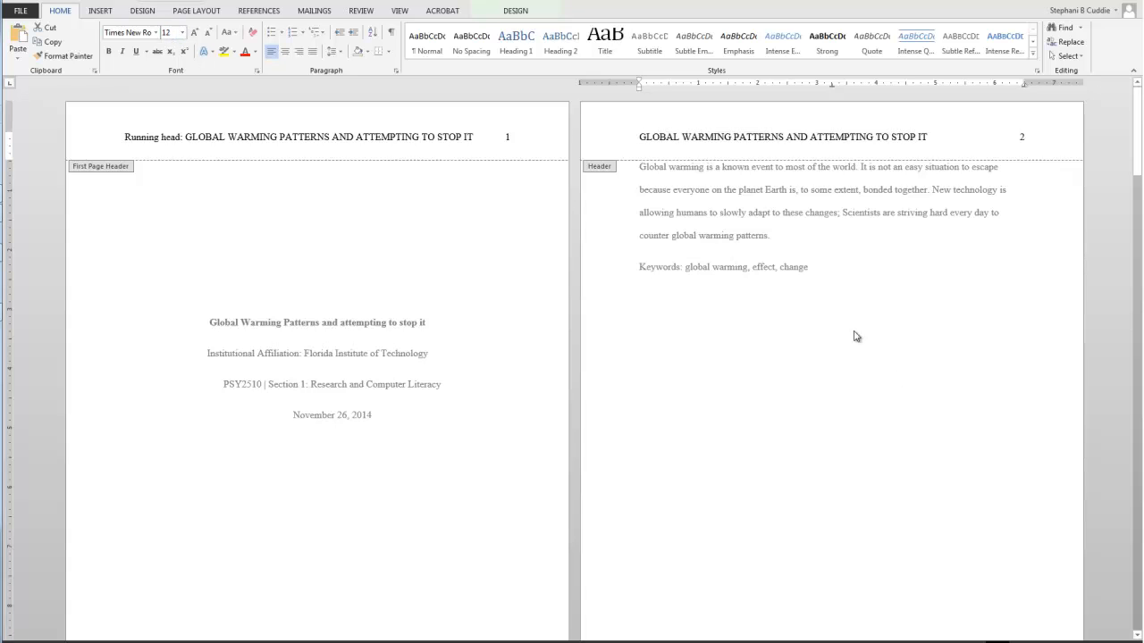
double_click(731, 248)
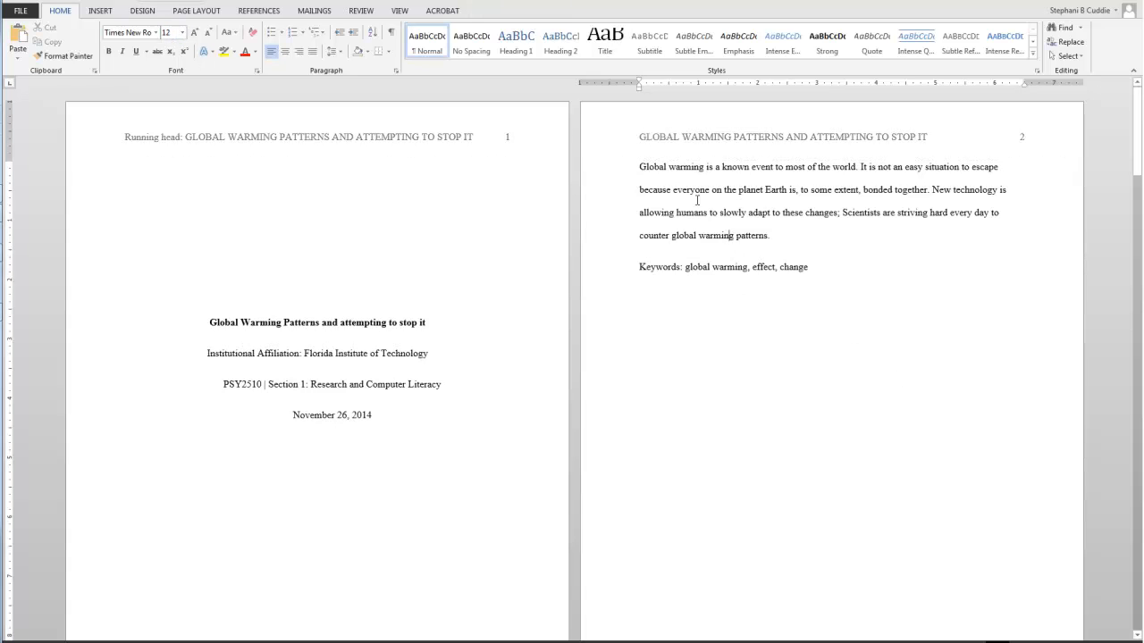
Step: Capitalize the first letters of "Attempting", "Stop" and "It" in the bold title on the title page
scroll(691, 324, "down", 10)
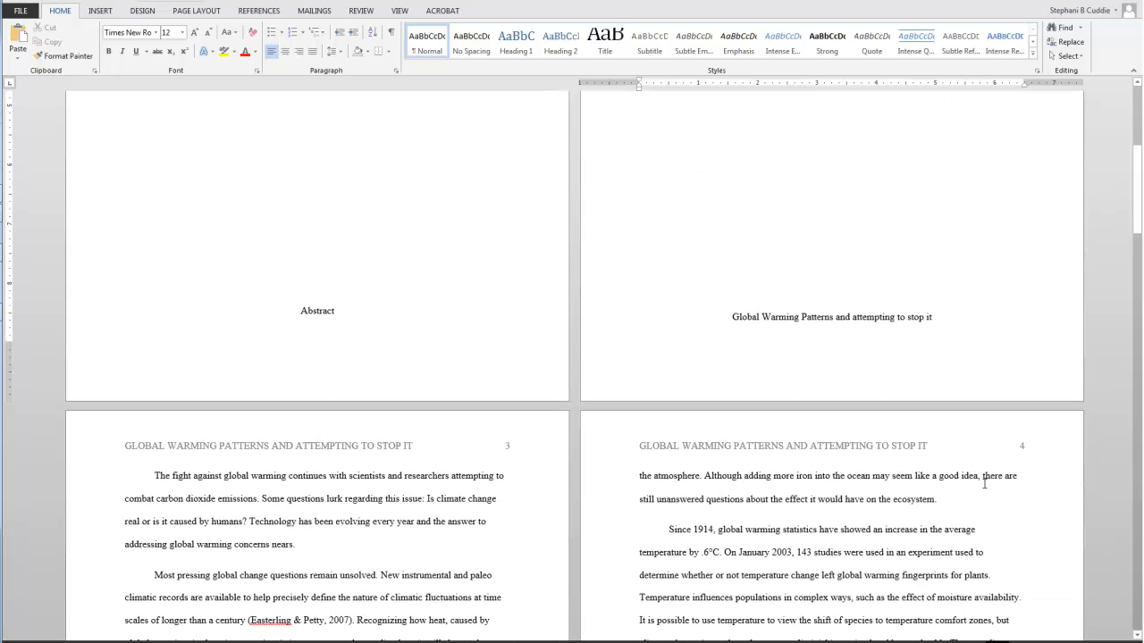
scroll(536, 342, "up", 10)
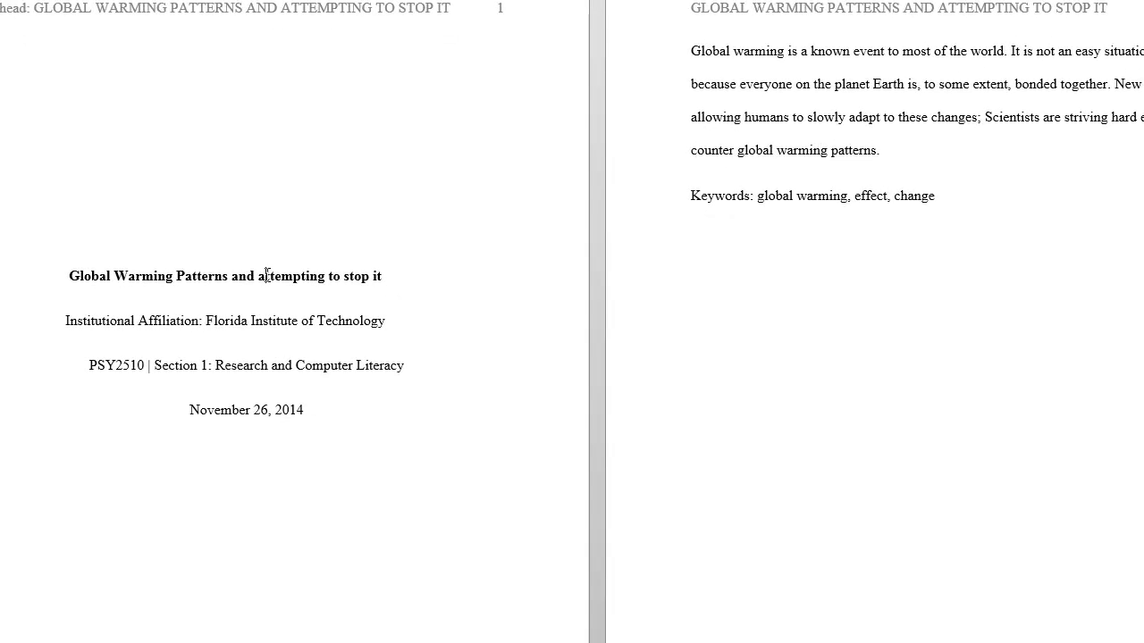
key("BackSpace")
type("A")
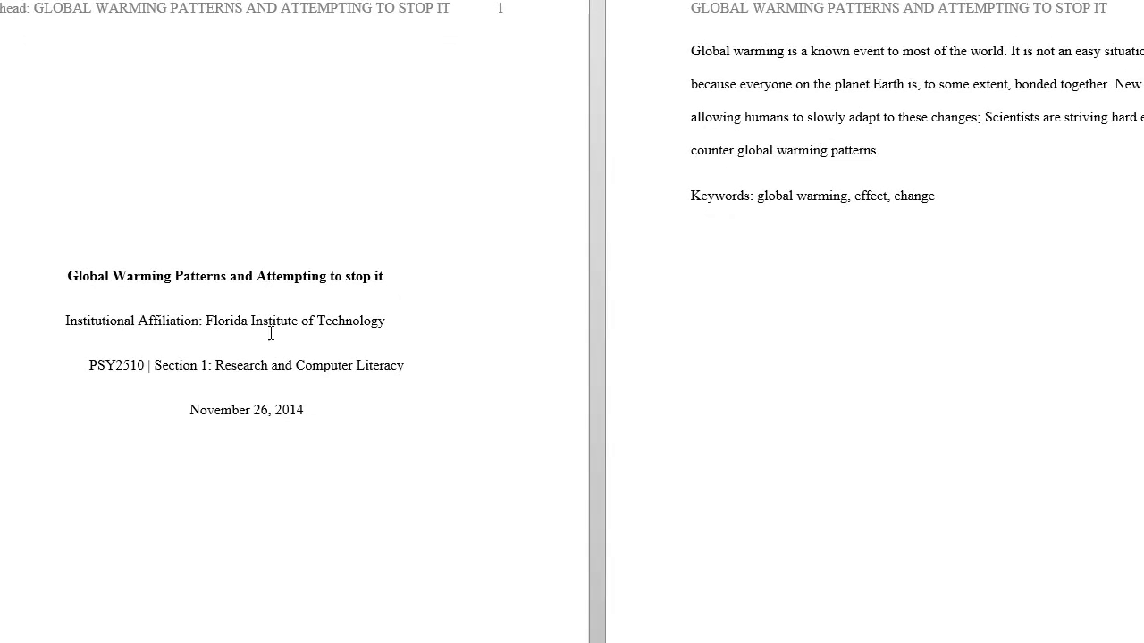
left_click(345, 276)
key("Delete")
type("S")
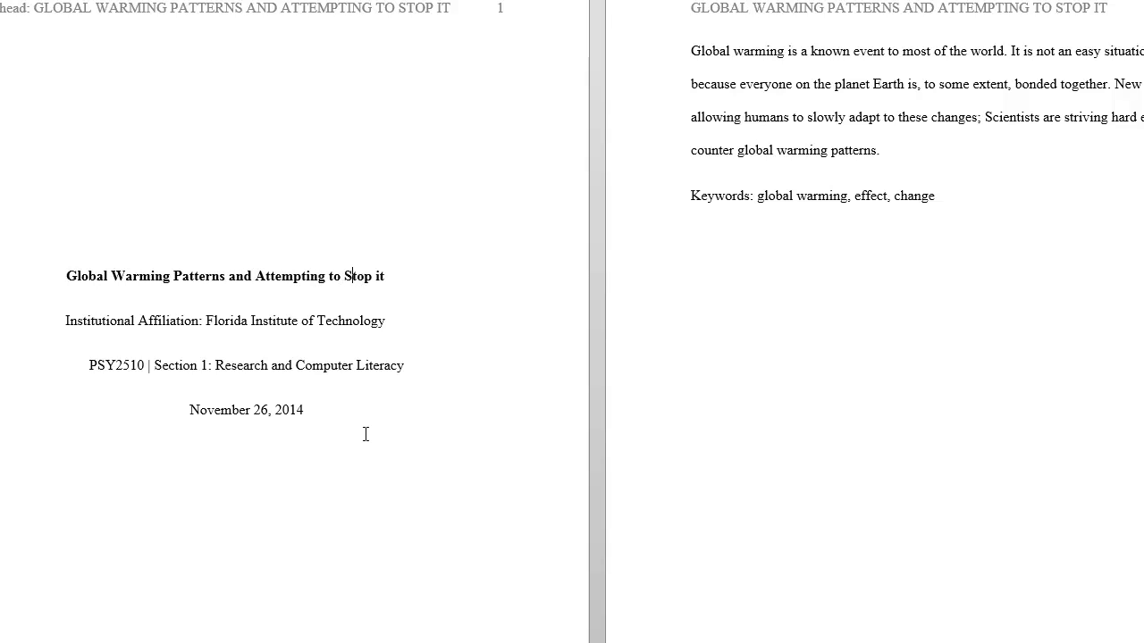
left_click(375, 280)
key("Delete")
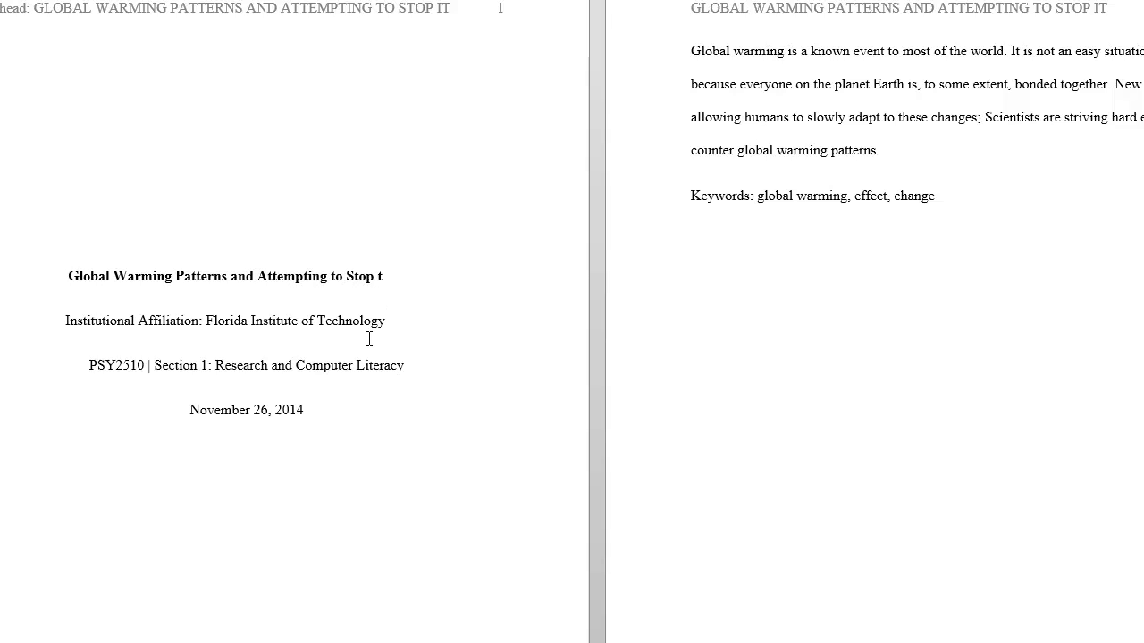
type("I")
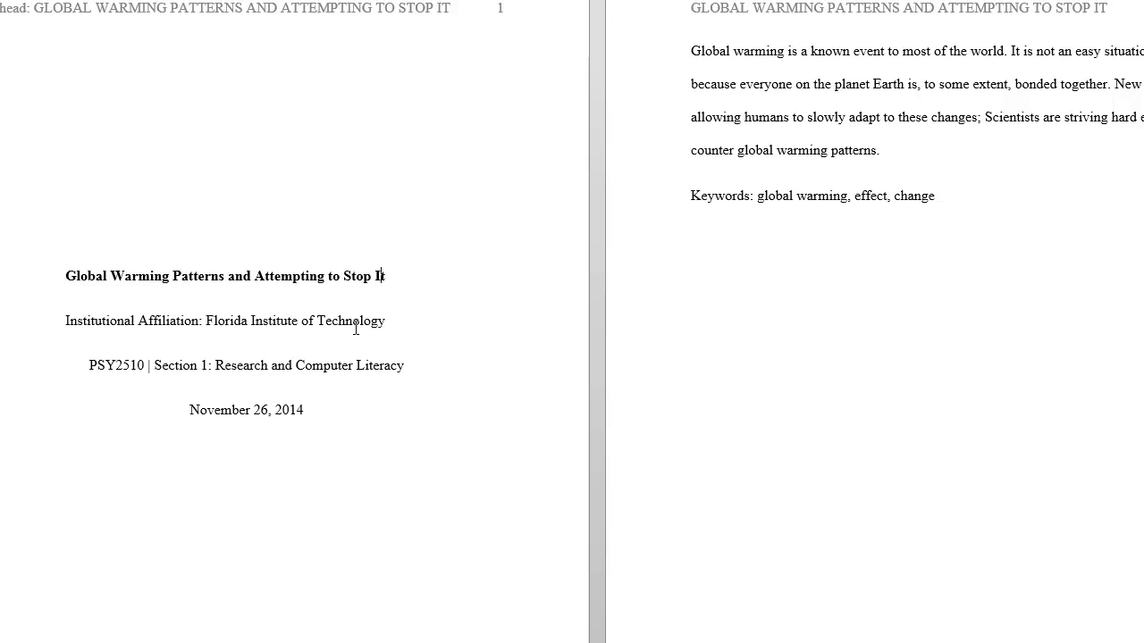
Step: Replace "It" at the end of the title page's title with "Global Warming"
left_click(396, 276)
key("BackSpace")
key("BackSpace")
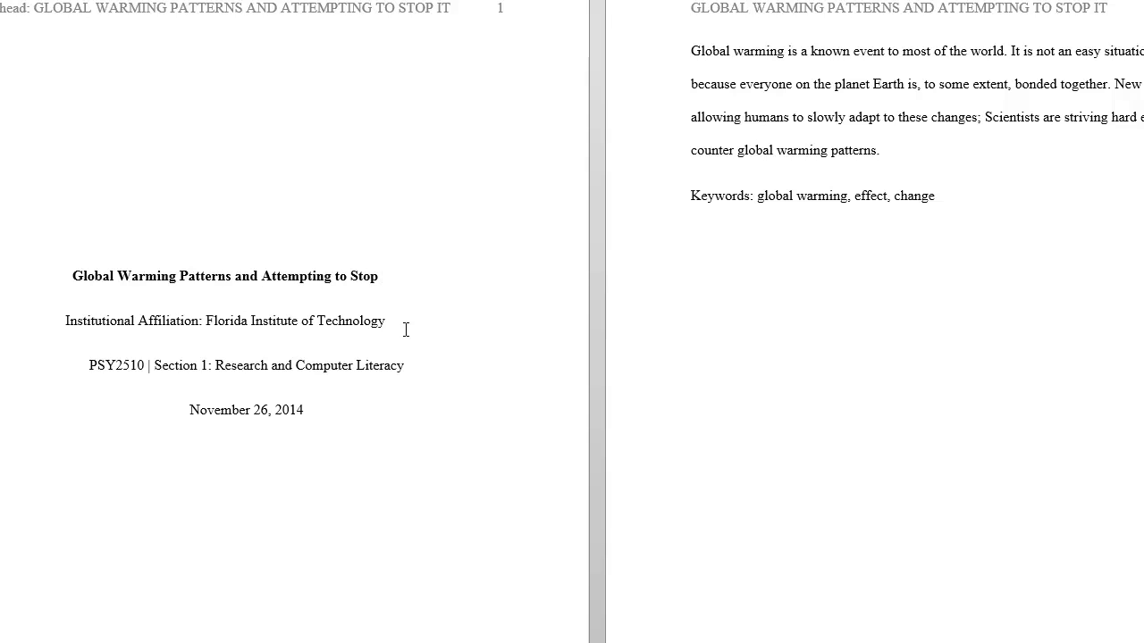
type("Global Warming")
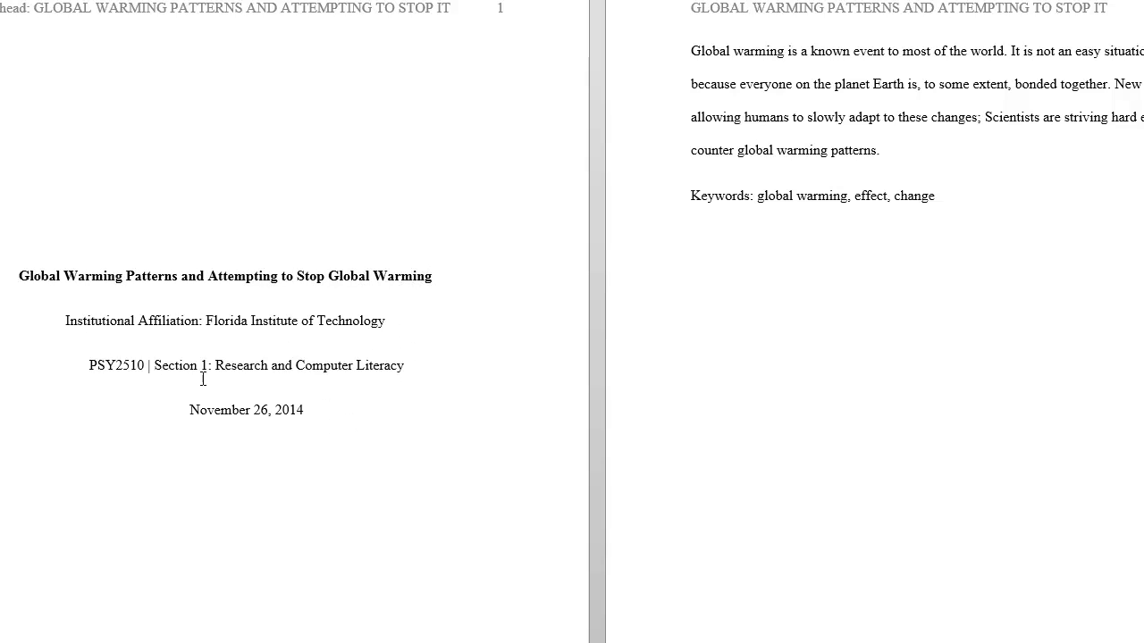
left_click_drag(308, 413, 60, 319)
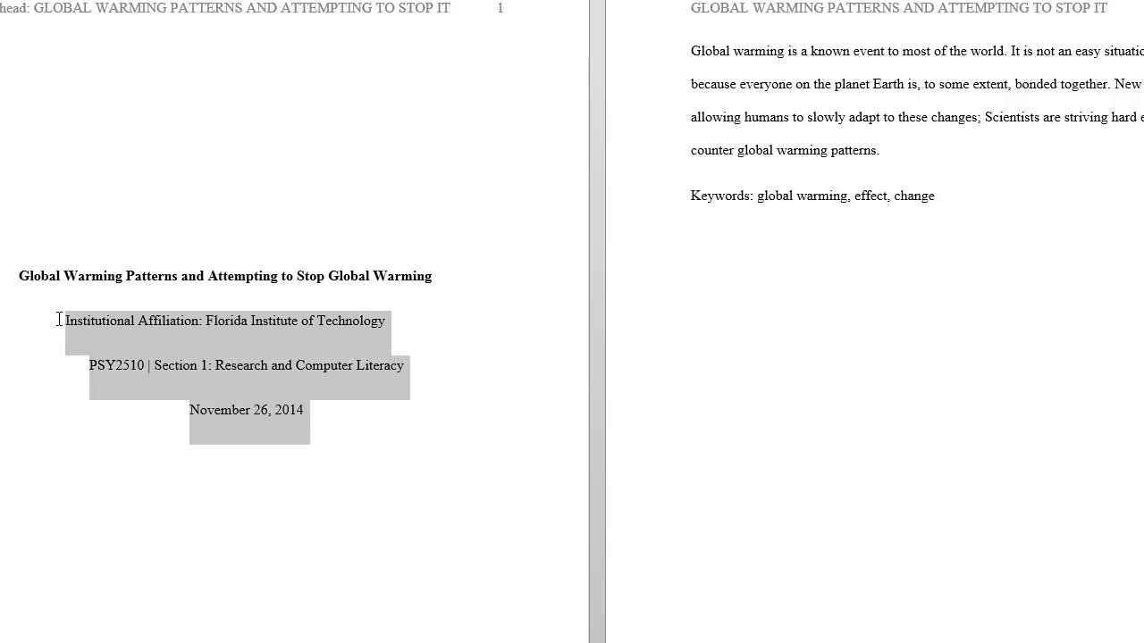
left_click(295, 407)
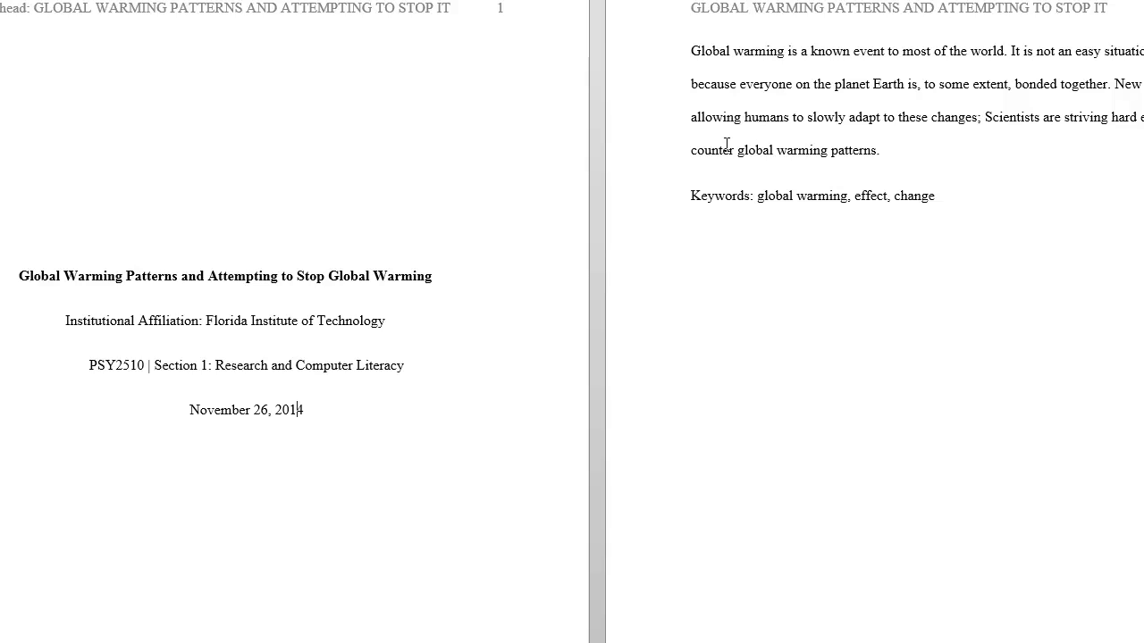
Step: Add a centered "Abstract" heading on its own line above the paragraph on page 2
left_click(687, 58)
key("Return")
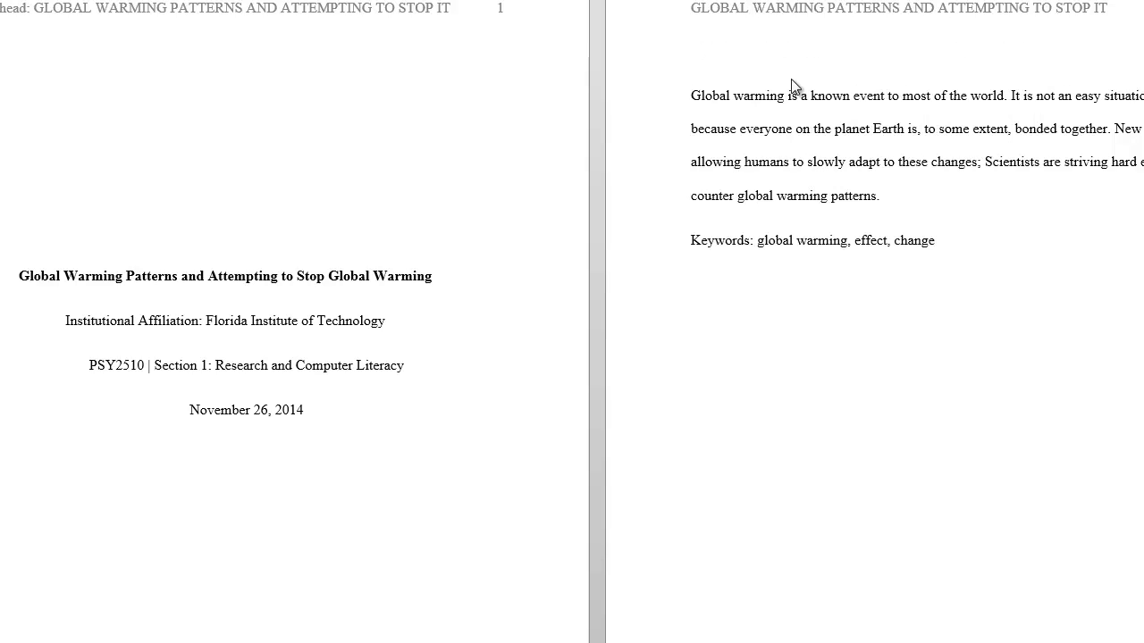
type("Abstracty")
key("BackSpace")
Step: Italicize the keywords "global warming, effect, change" below the abstract, leaving the "Keywords:" label in regular type
left_click_drag(938, 243, 772, 246)
key("ctrl+i")
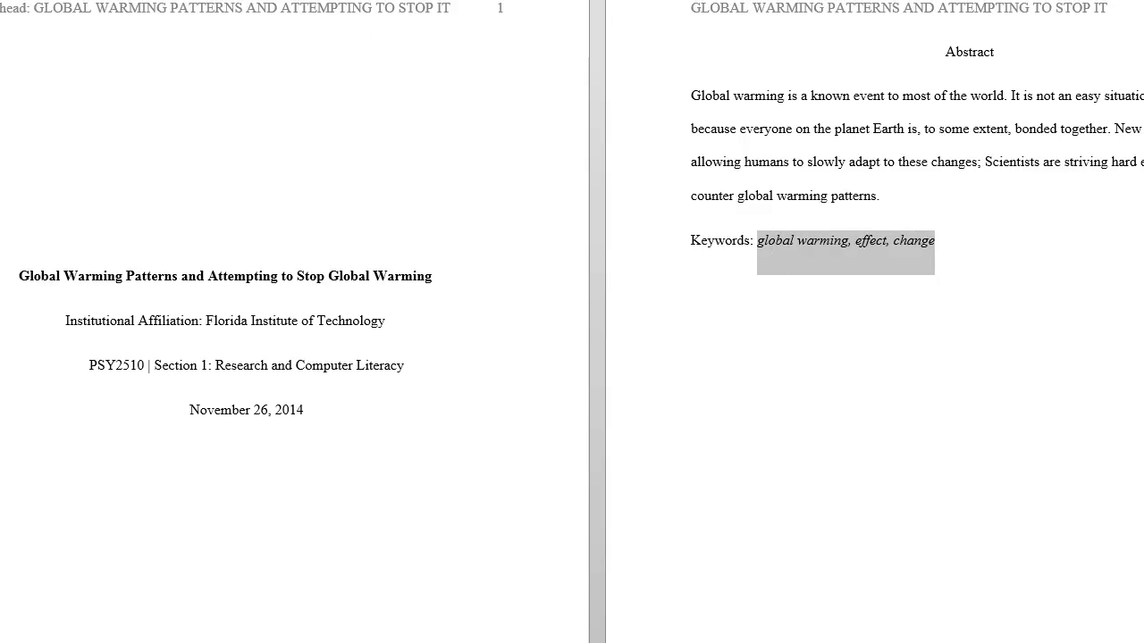
double_click(884, 389)
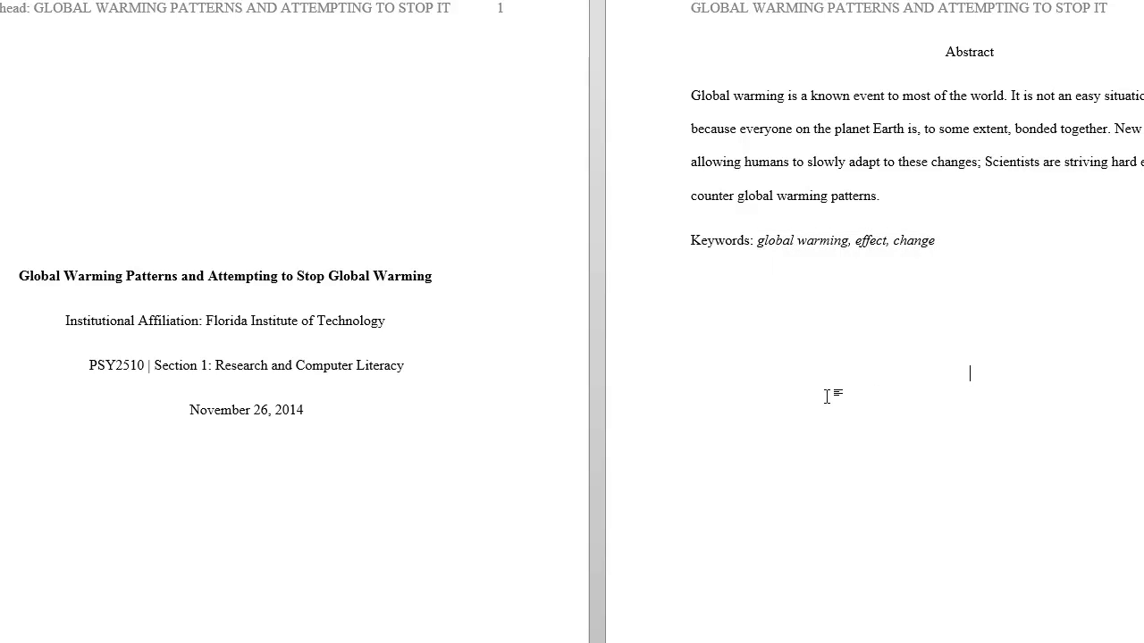
scroll(831, 396, "down", 3)
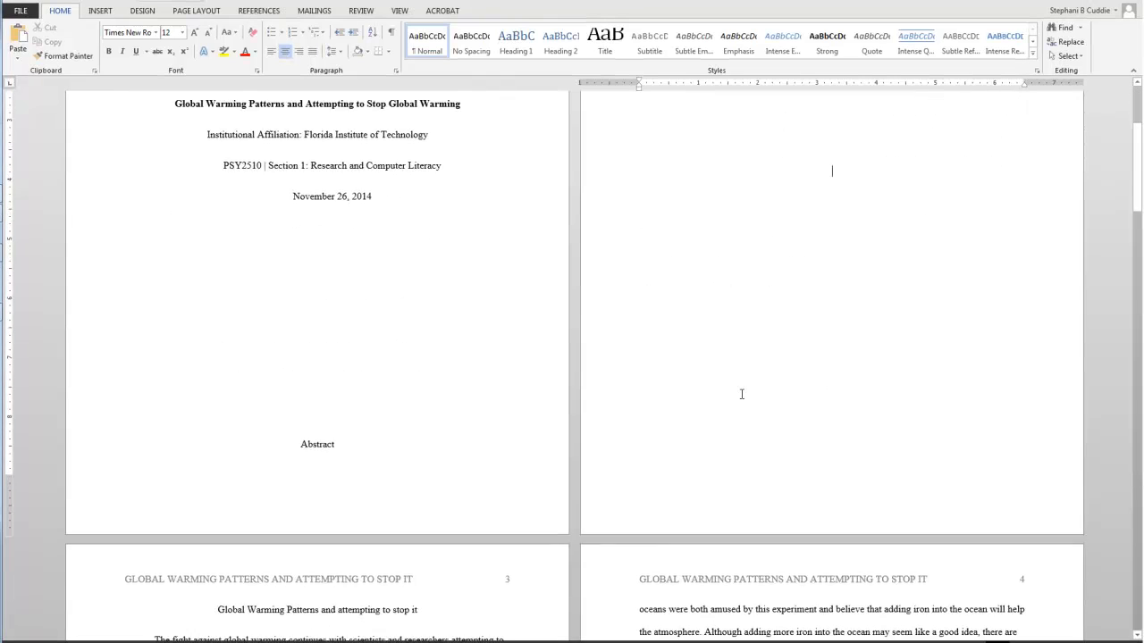
Step: Delete the stray "Abstract" line near the end of the title page
scroll(742, 394, "down", 3)
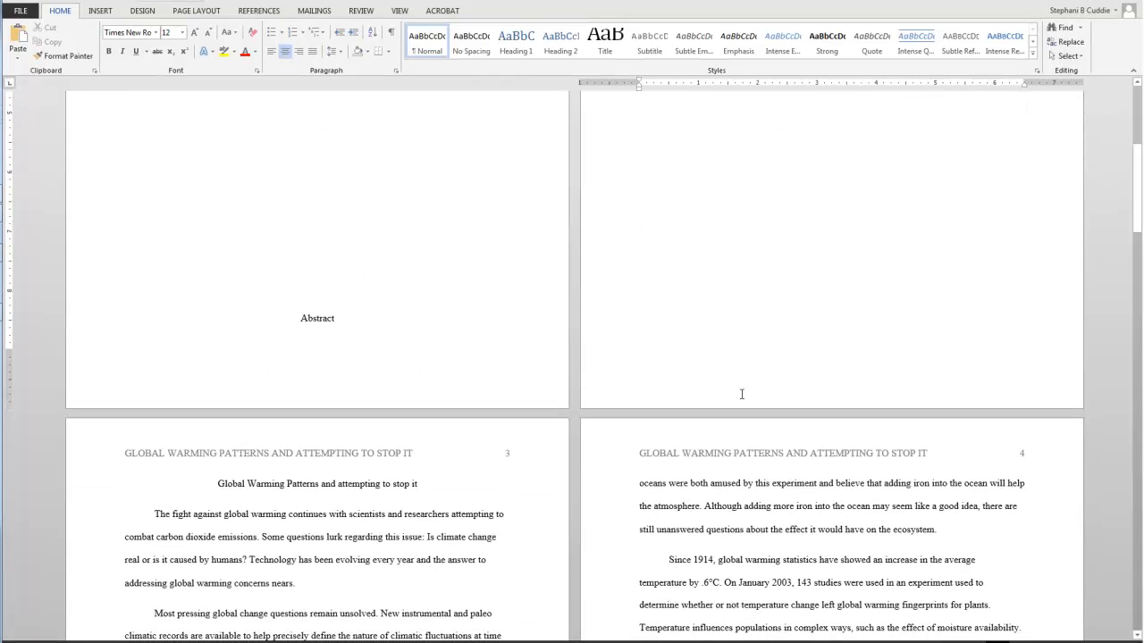
left_click(302, 319)
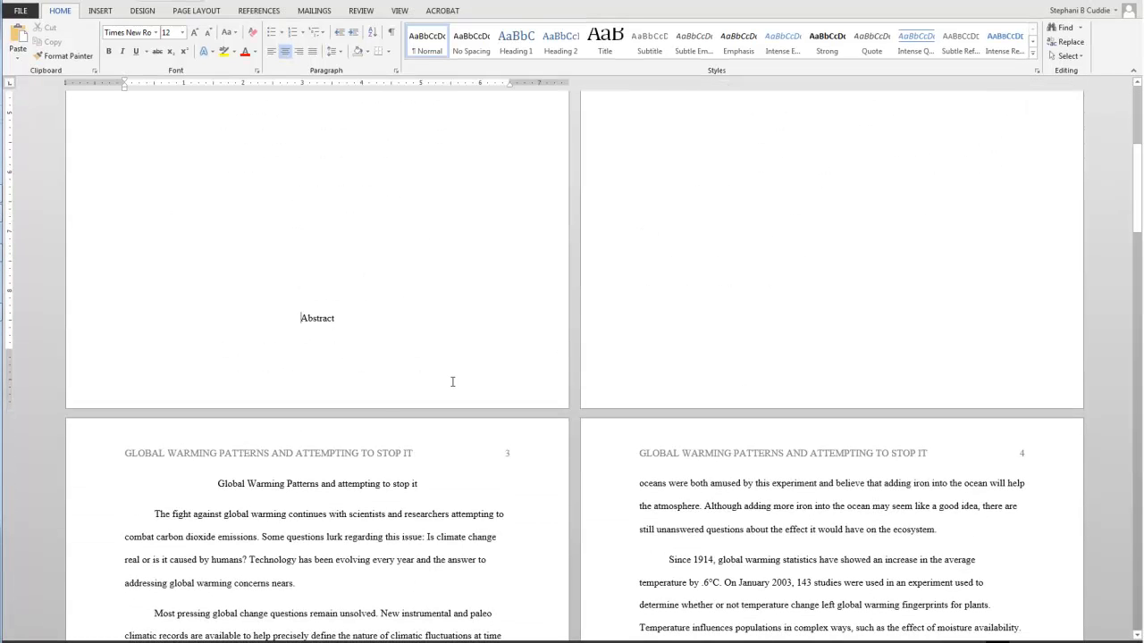
scroll(452, 382, "up", 8)
scroll(330, 420, "down", 6)
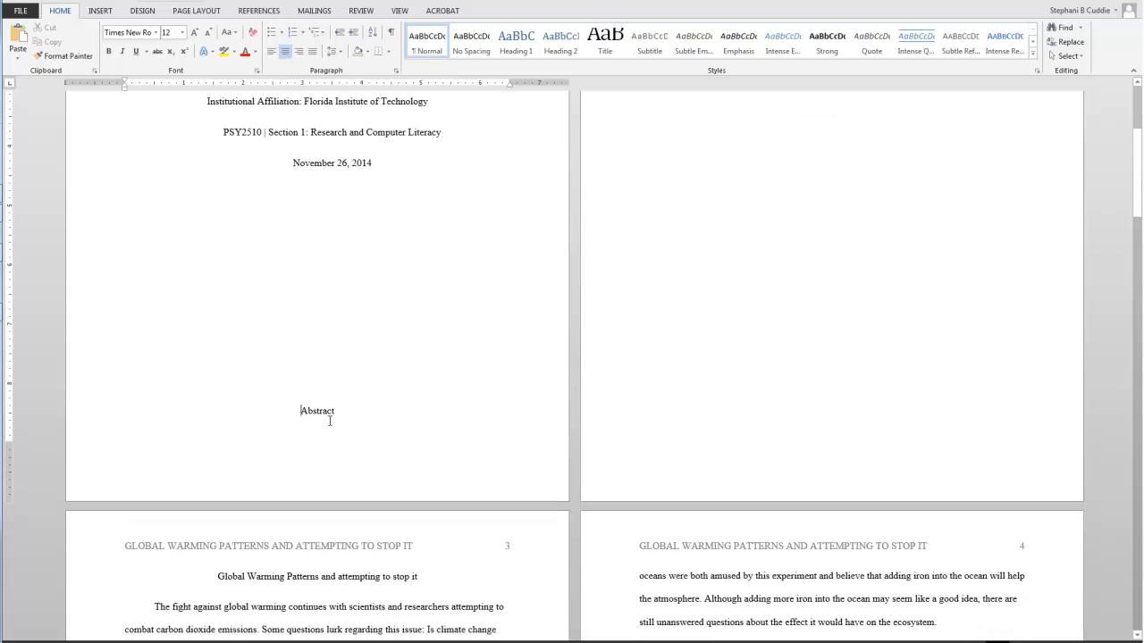
double_click(332, 411)
type("A")
key("BackSpace")
Step: Examine the formatting of the body pages and of the References heading on page 9
scroll(361, 502, "down", 3)
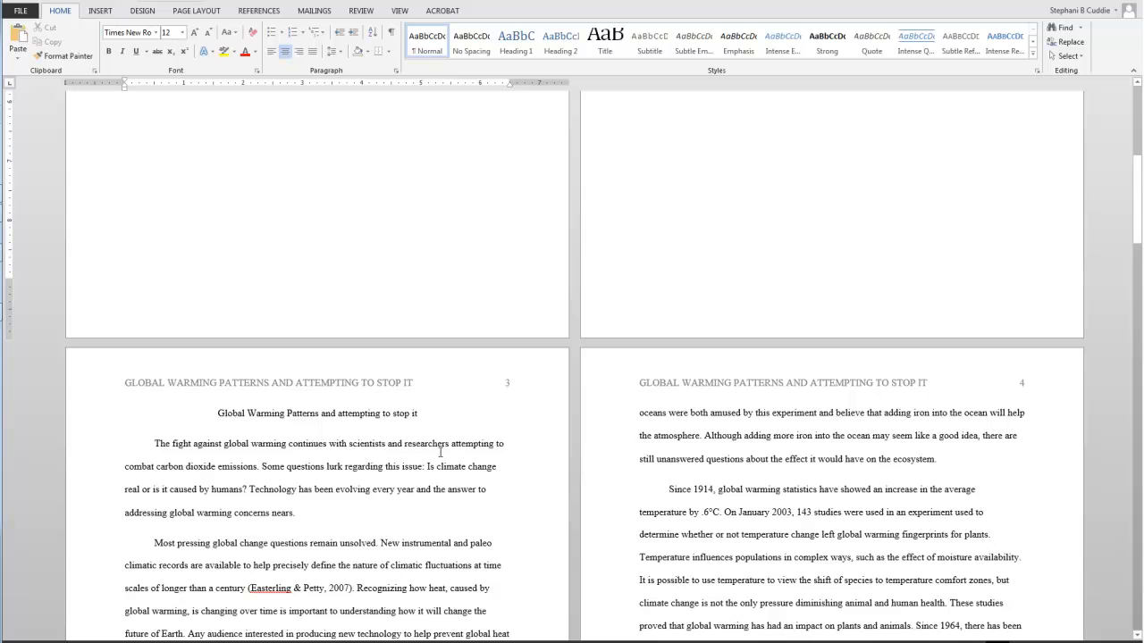
scroll(439, 452, "down", 4)
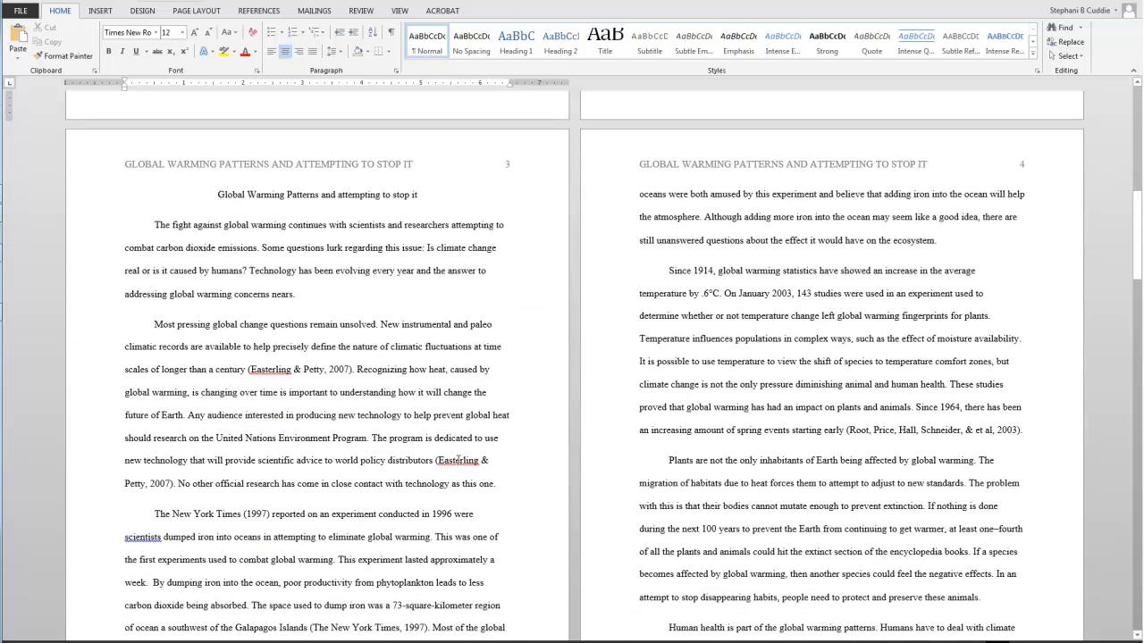
scroll(459, 460, "down", 3)
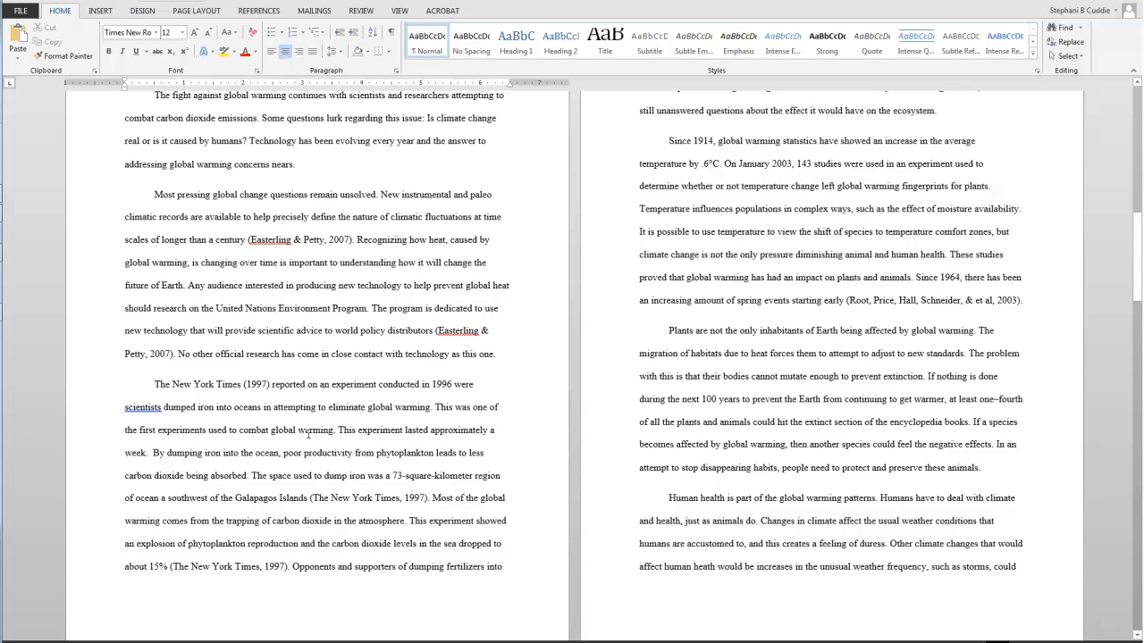
scroll(514, 496, "down", 1)
scroll(514, 496, "down", 20)
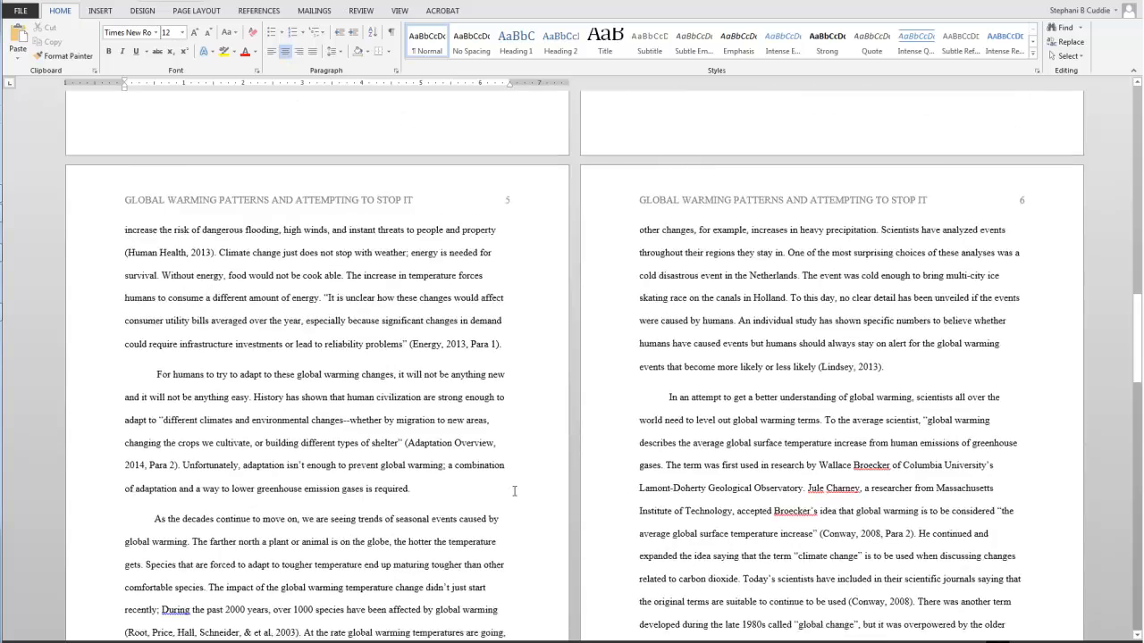
scroll(515, 491, "down", 8)
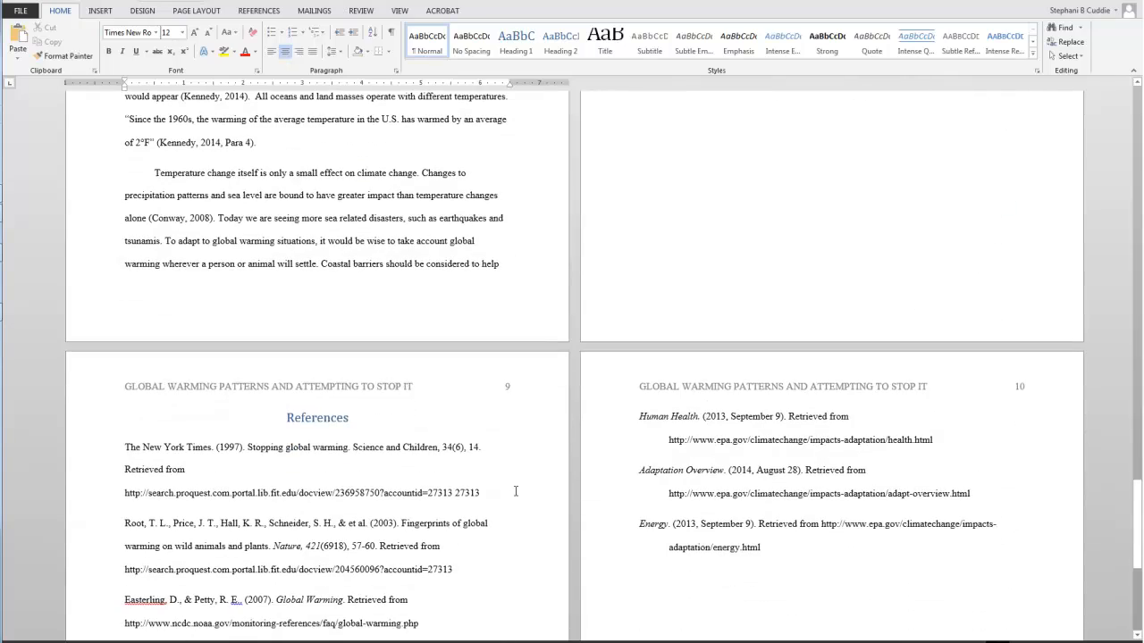
double_click(303, 419)
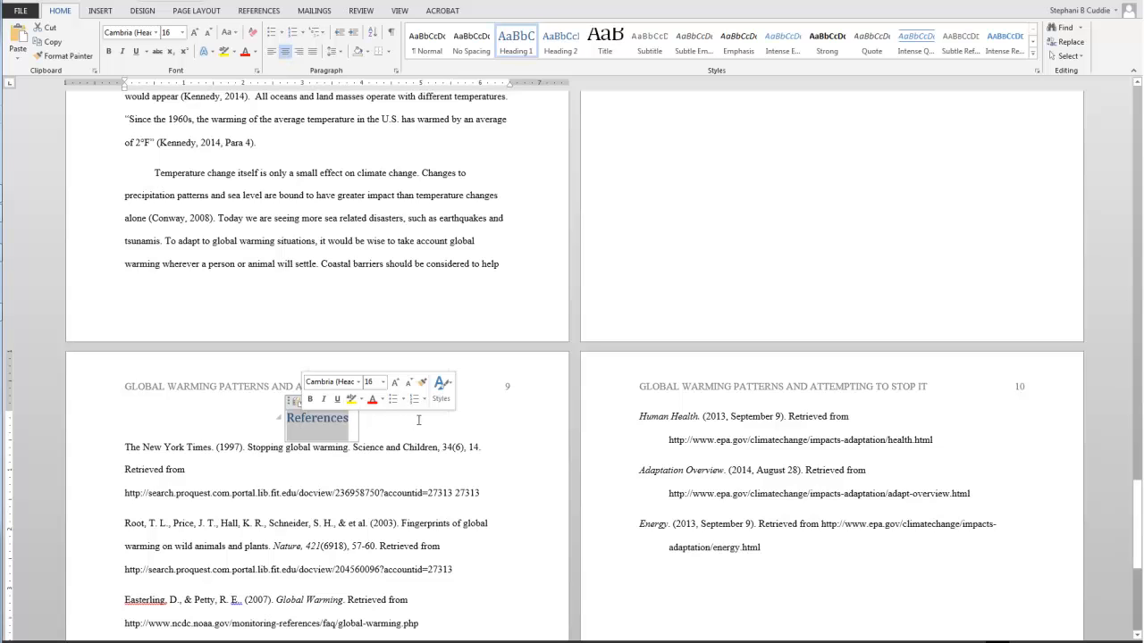
left_click(373, 423)
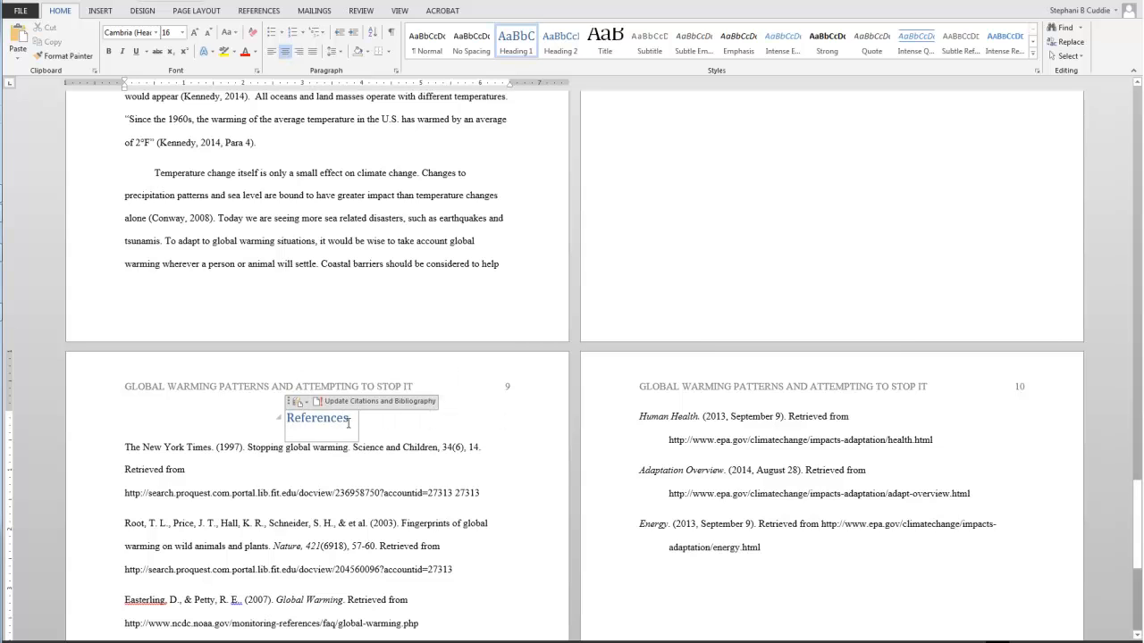
left_click(279, 417)
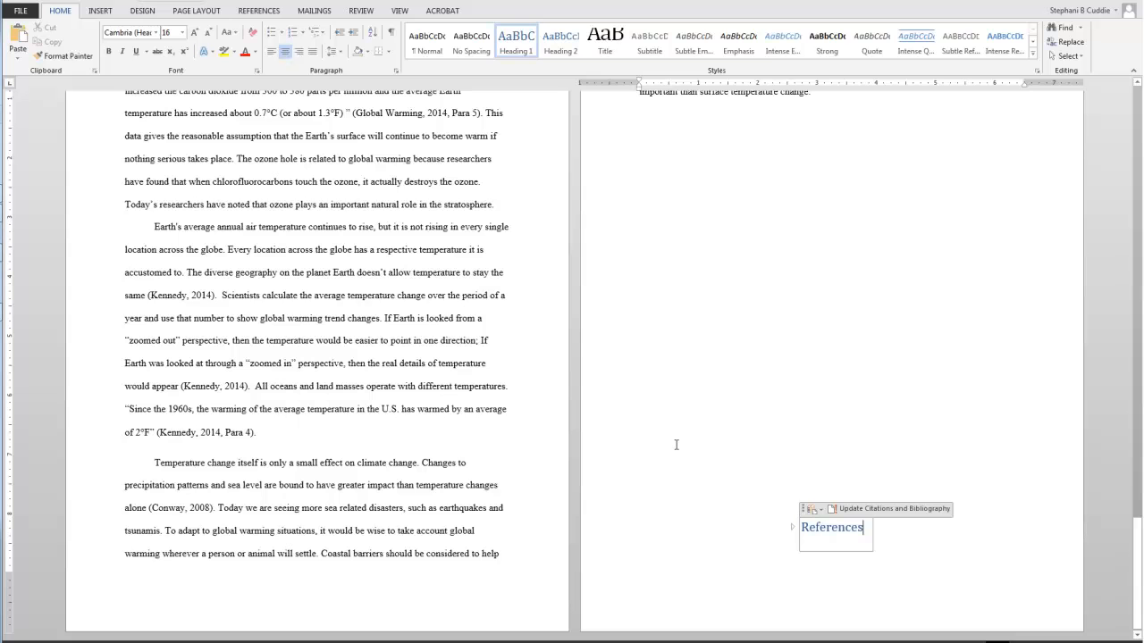
left_click(802, 529)
key("Return")
scroll(404, 414, "down", 8)
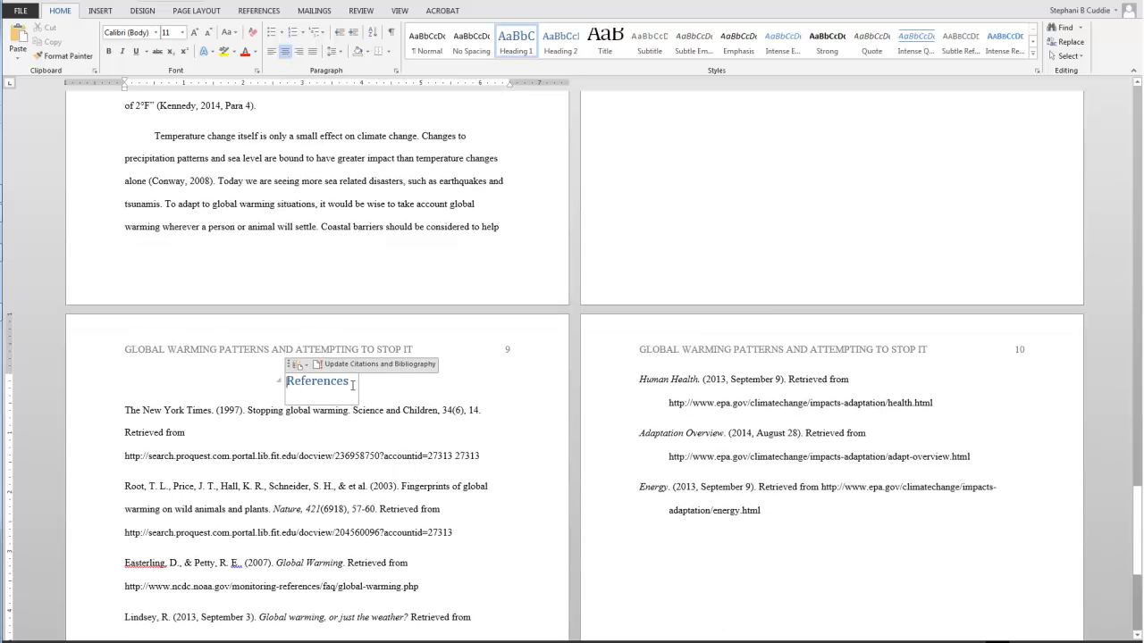
Step: Delete the blue References heading on page 9 together with the bibliography content control around it
left_click(358, 384)
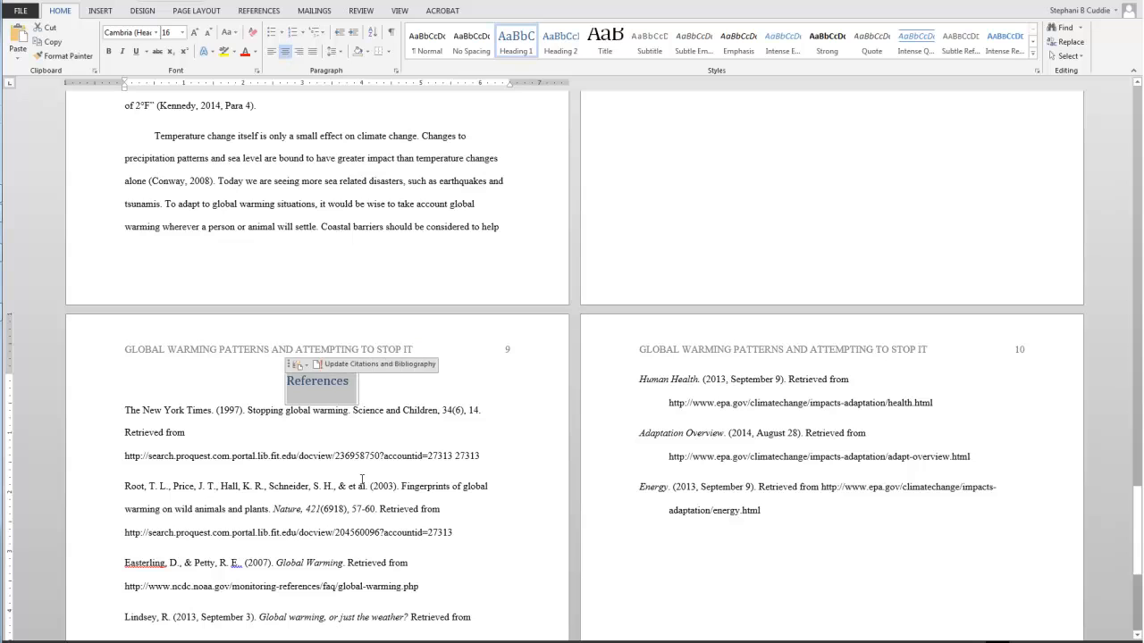
key("Delete")
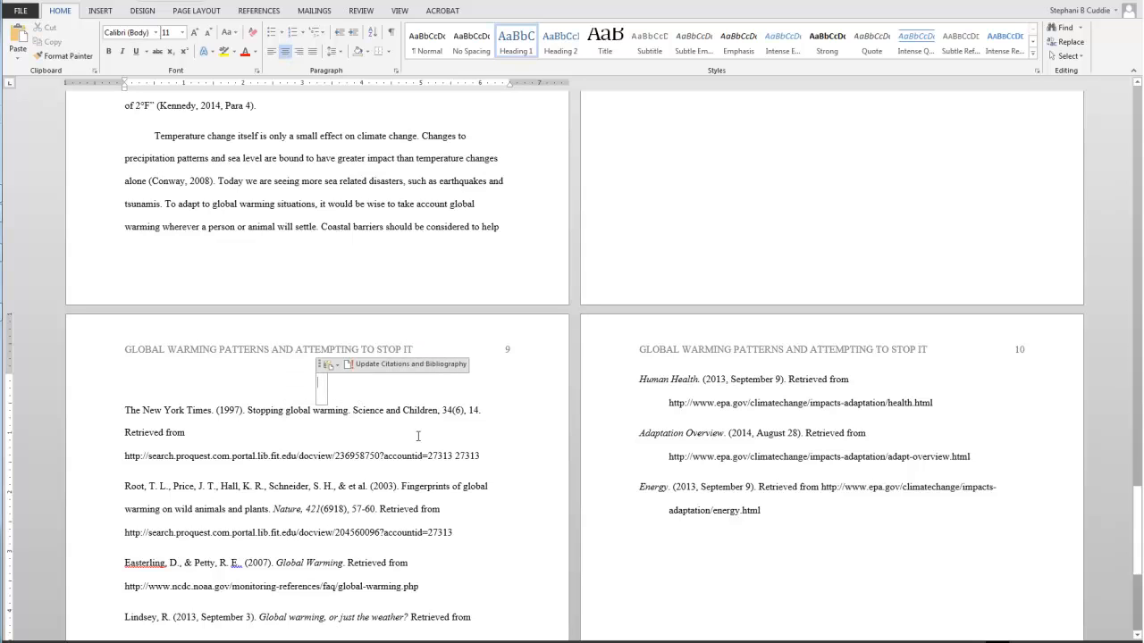
left_click(406, 364)
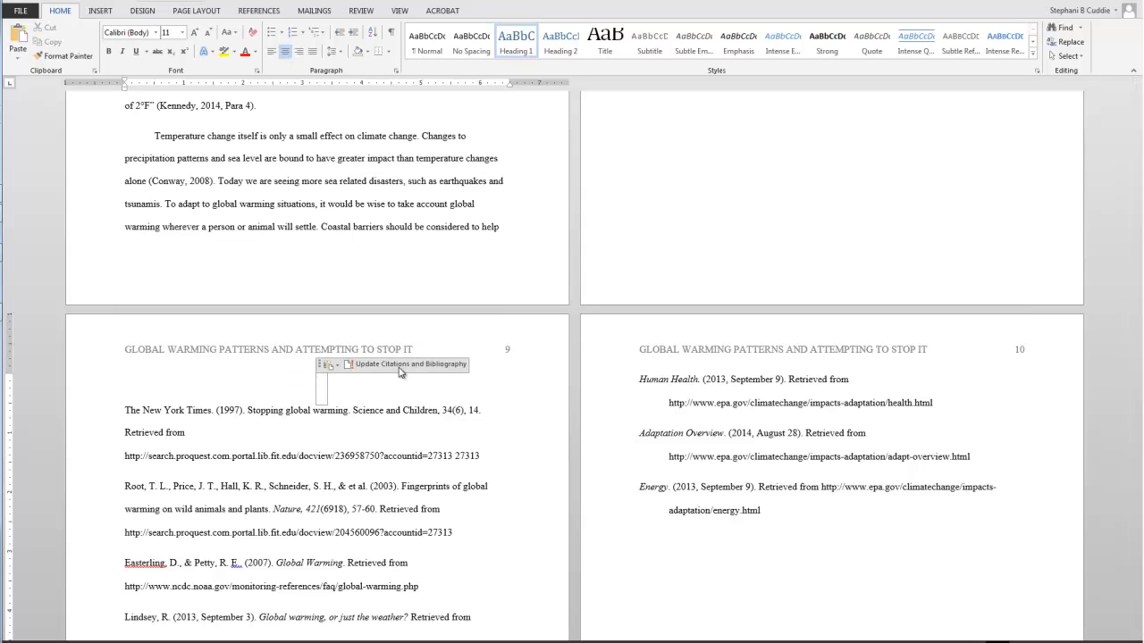
key("Delete")
right_click(321, 370)
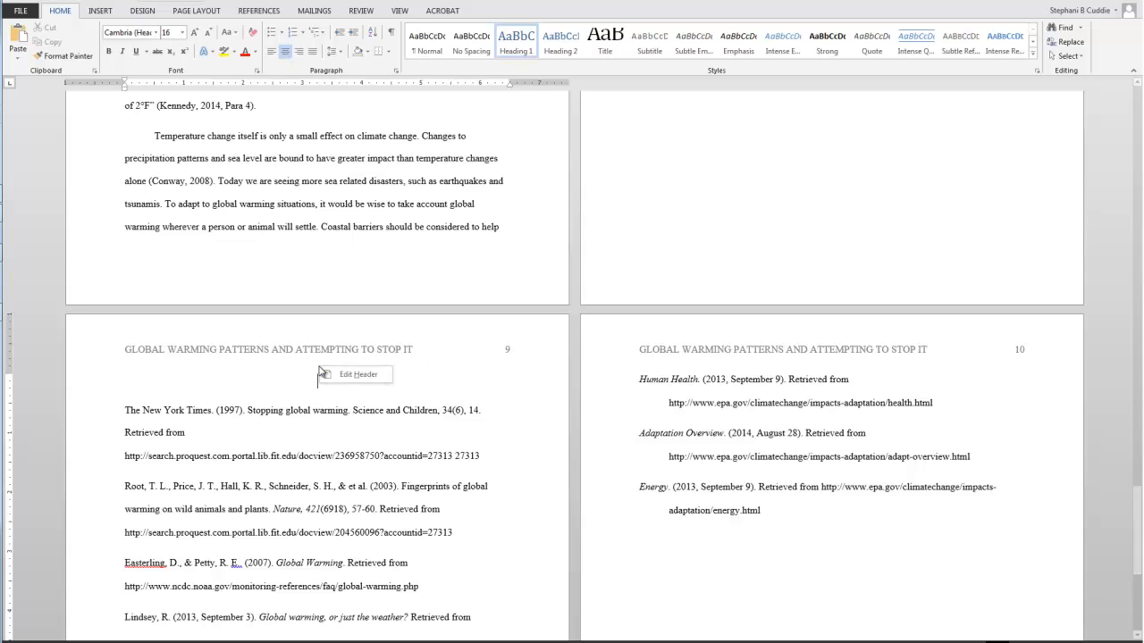
left_click(341, 398)
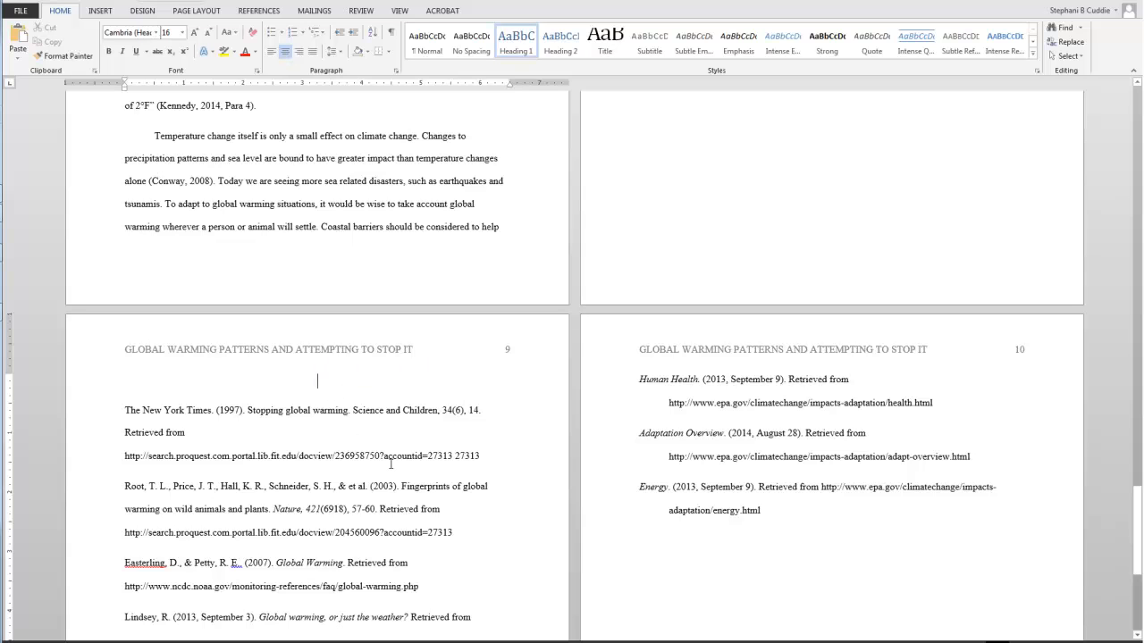
Step: Reset the emptied line above the reference list to the Normal style and enter "References" there
key("ctrl+shift+n")
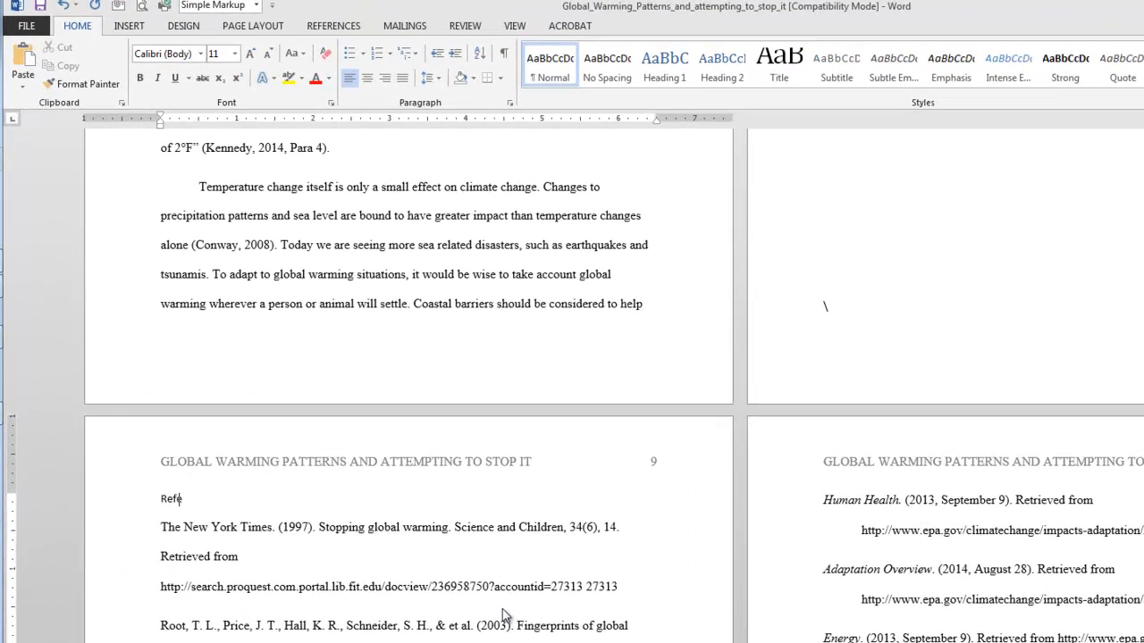
left_click(185, 499)
type("e")
type("e")
key("BackSpace")
type("ences")
Step: Format the References heading in Times New Roman, size 12, and center it
left_click(82, 505)
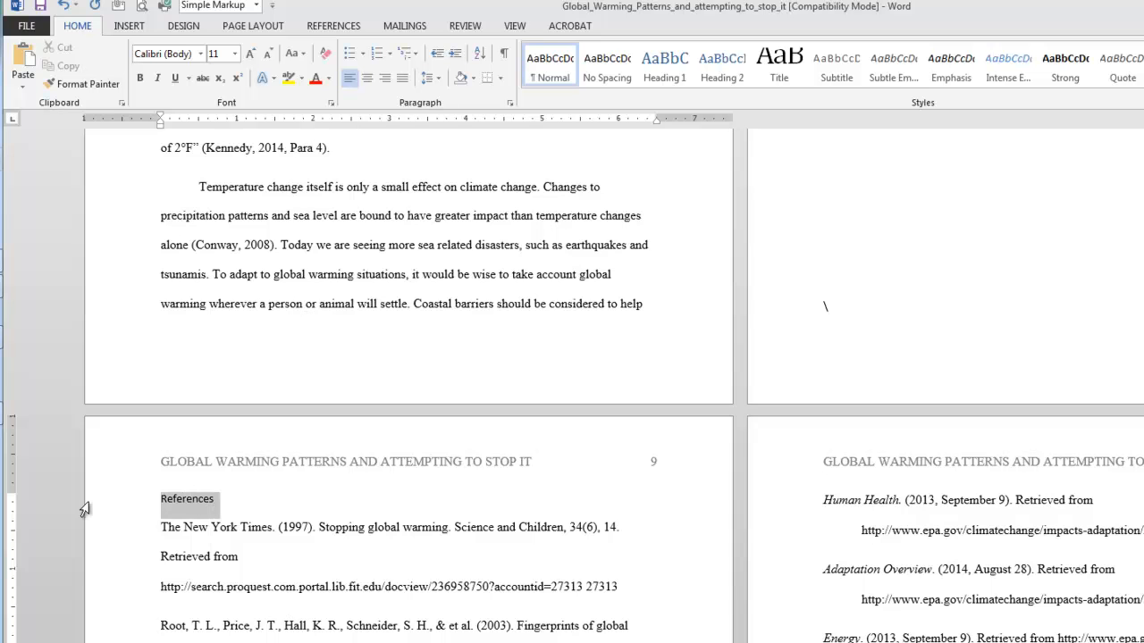
left_click(202, 53)
left_click(183, 115)
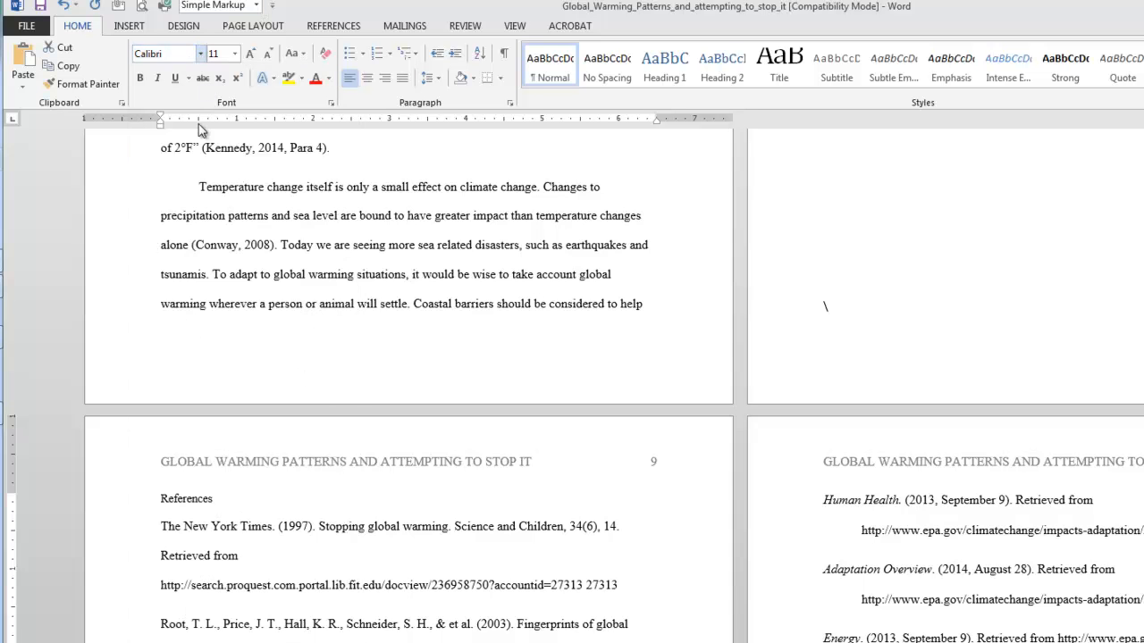
left_click(224, 56)
type("12")
key("Return")
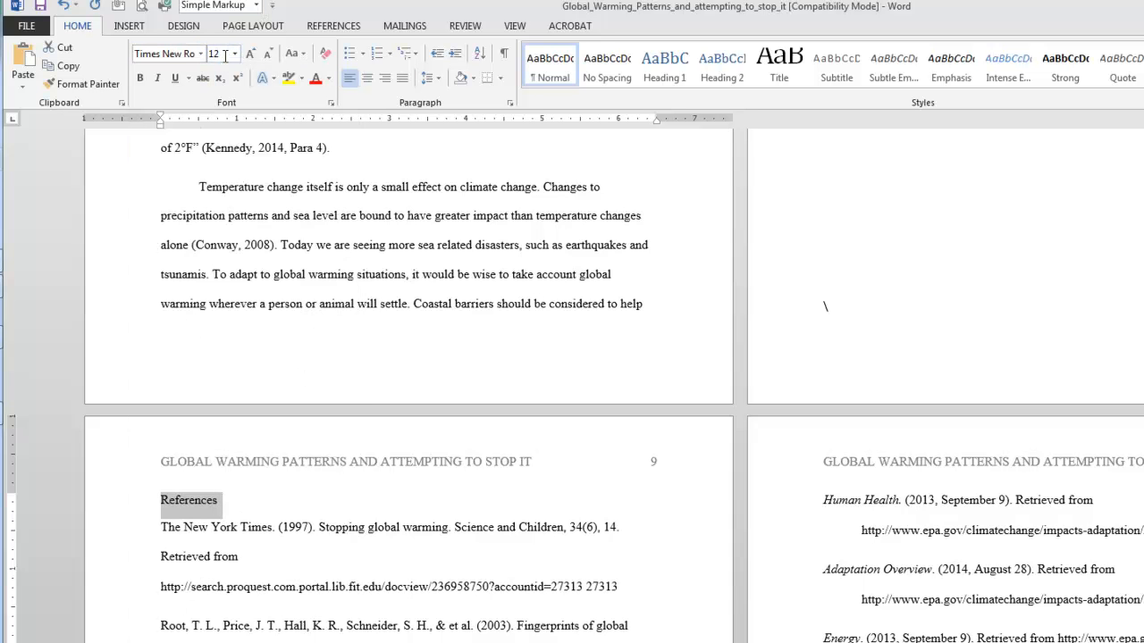
left_click(367, 79)
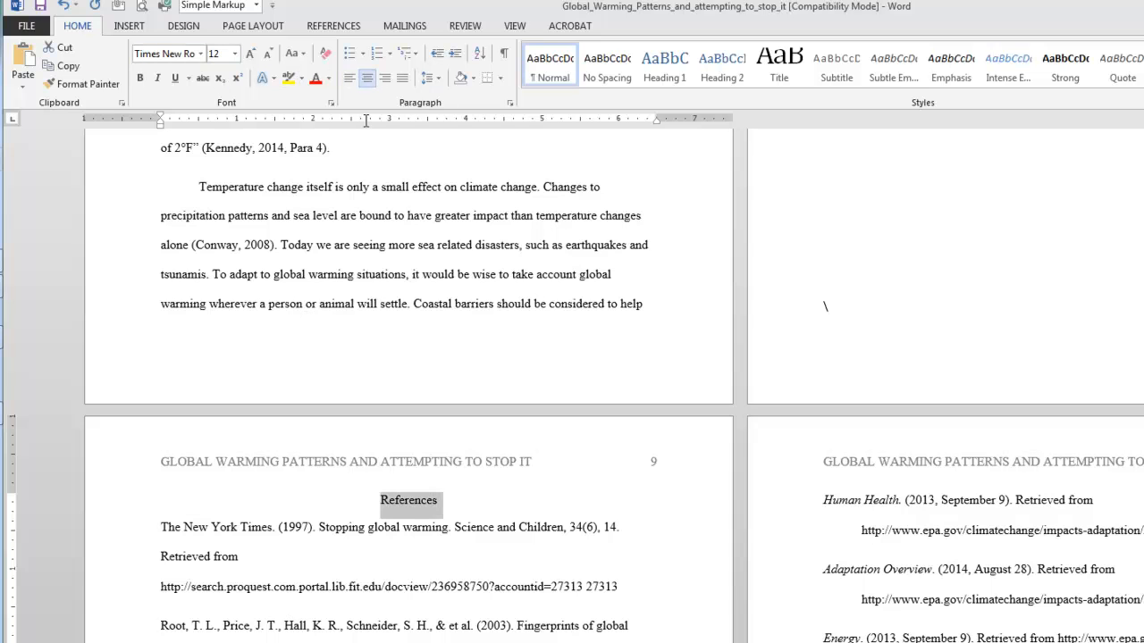
Step: Apply a 0.5" hanging indent to the first reference entry, The New York Times (1997)
left_click(496, 569)
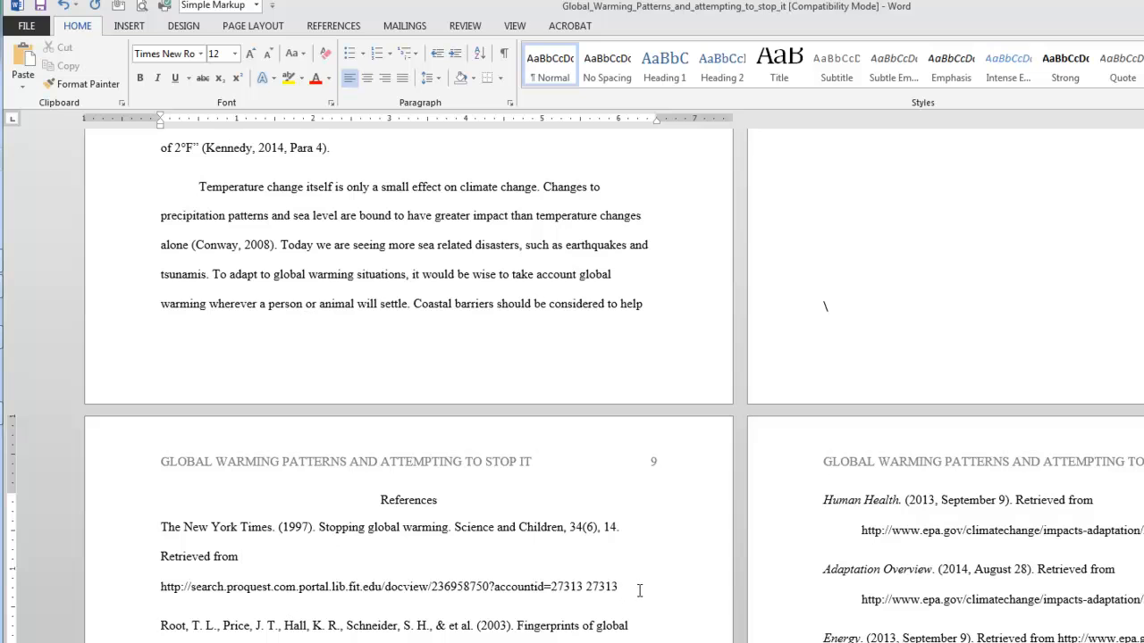
left_click_drag(640, 586, 161, 527)
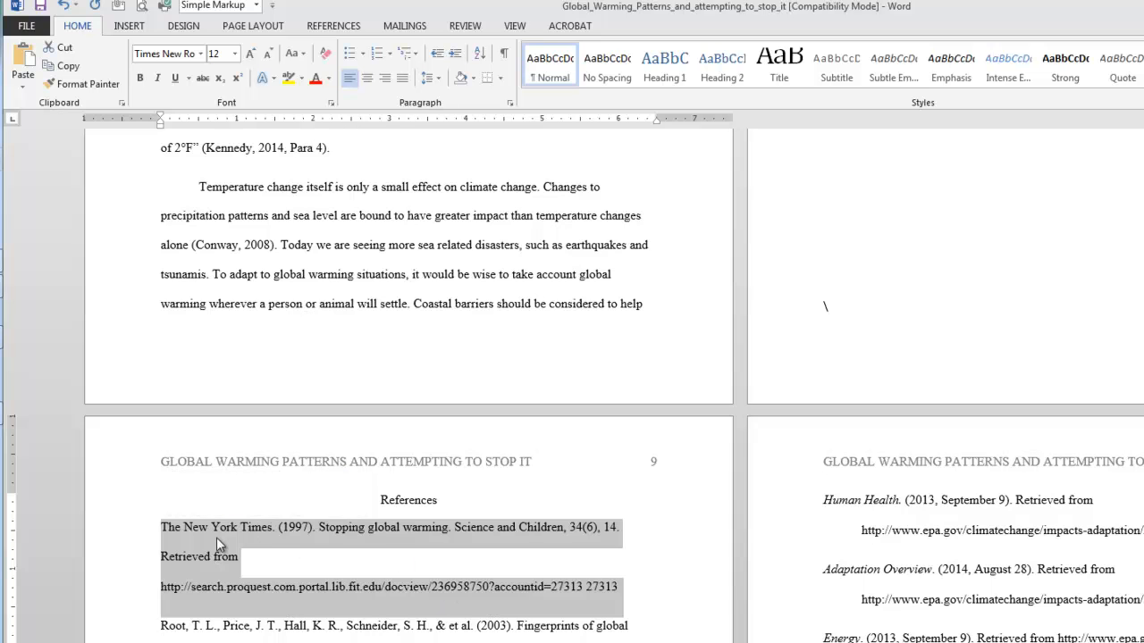
right_click(216, 537)
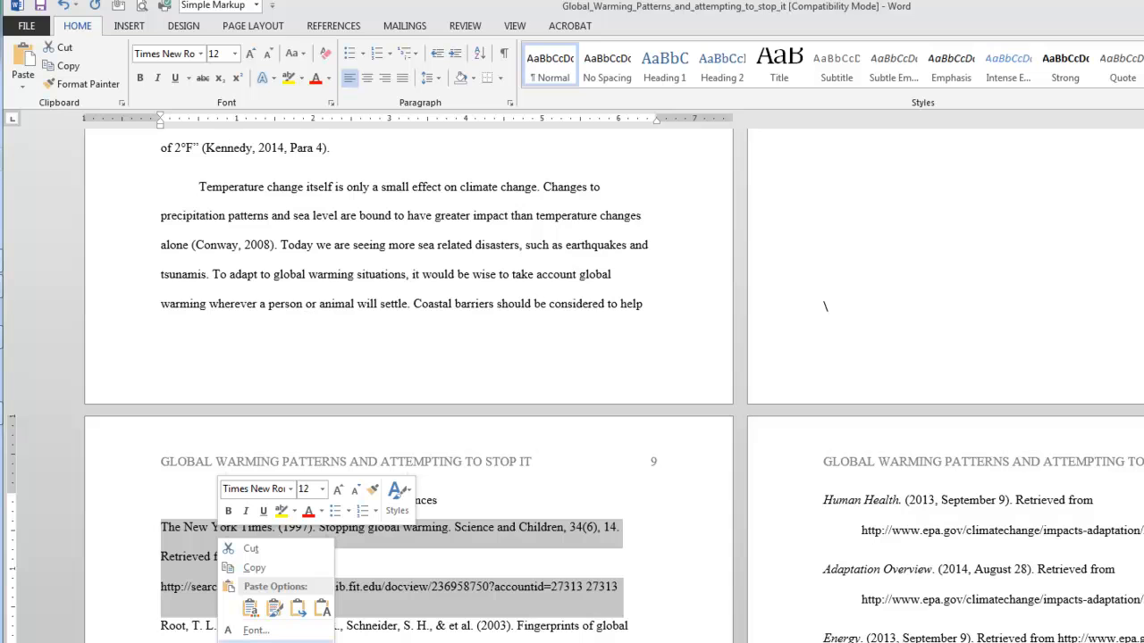
left_click(259, 641)
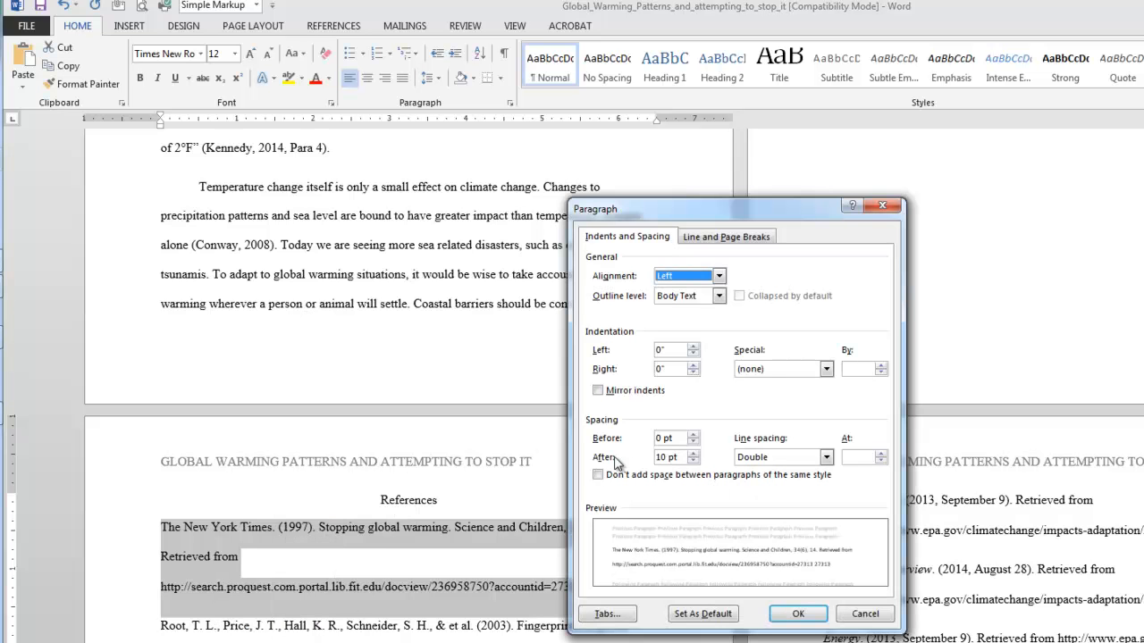
left_click(773, 369)
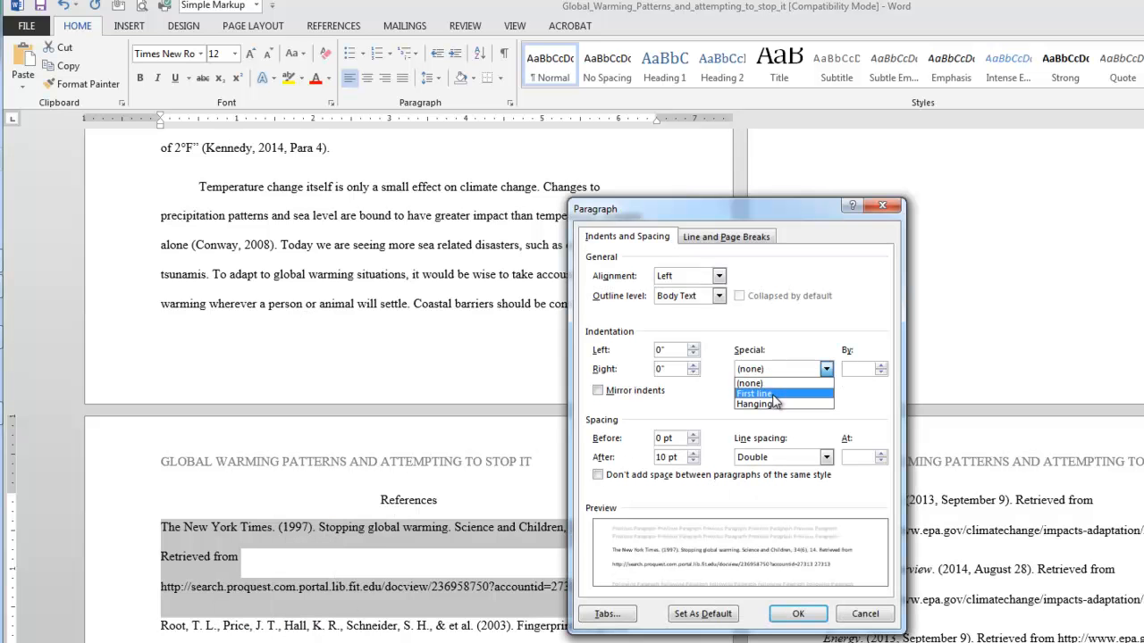
left_click(755, 404)
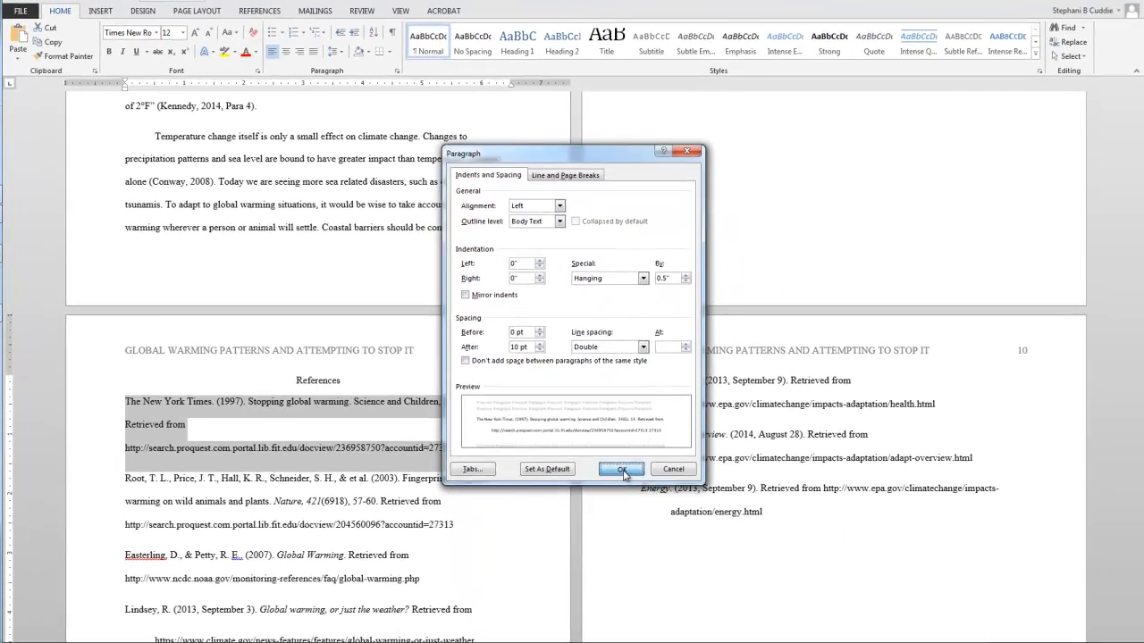
left_click(622, 470)
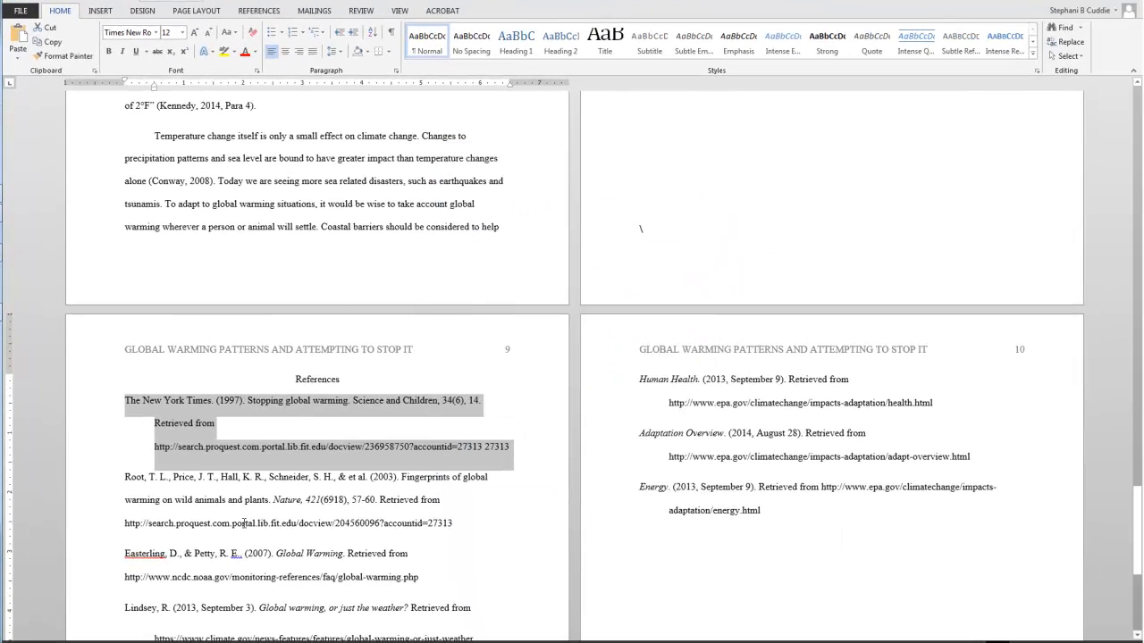
Step: Apply a hanging indent to the second reference entry, "Fingerprints of global warming on wild animals and plants" (2003)
left_click(511, 506)
scroll(511, 504, "down", 1)
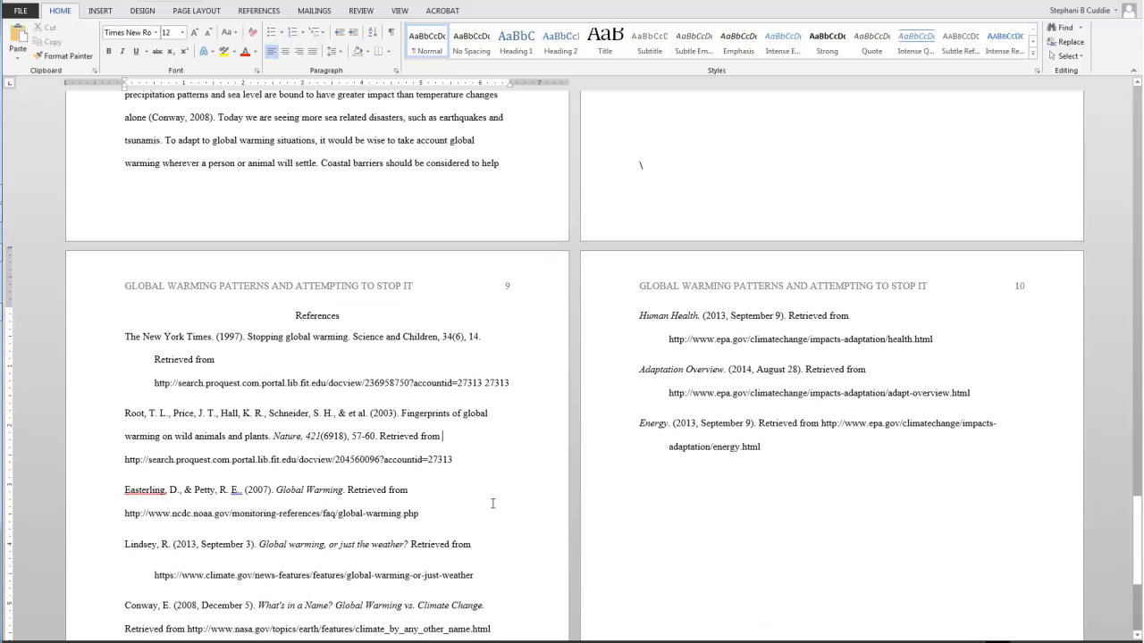
left_click_drag(465, 447, 110, 420)
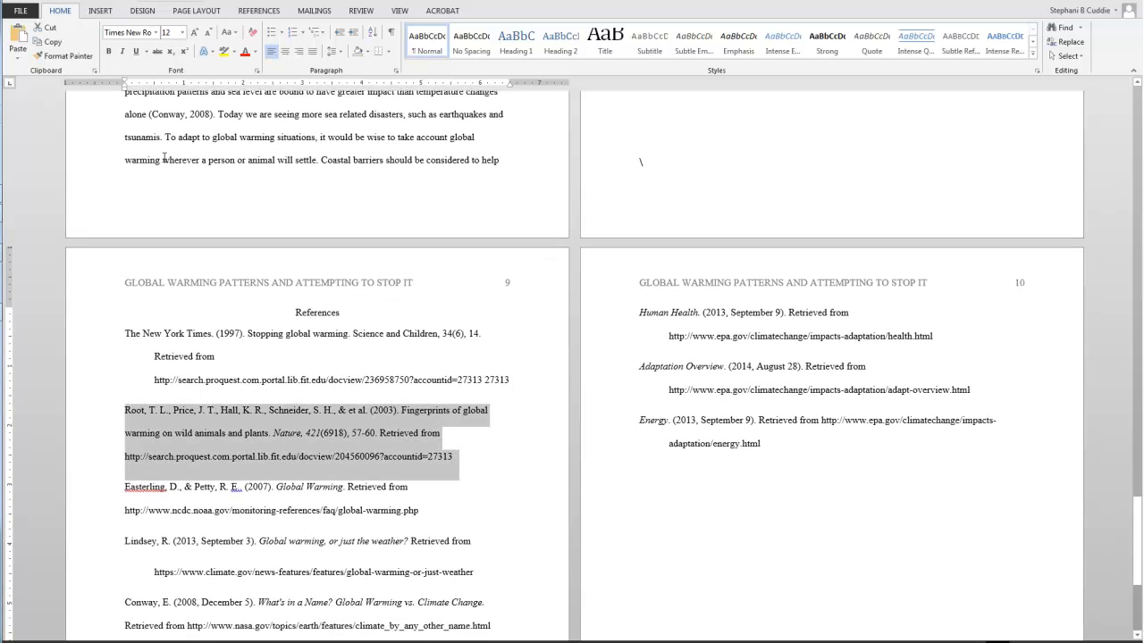
right_click(268, 438)
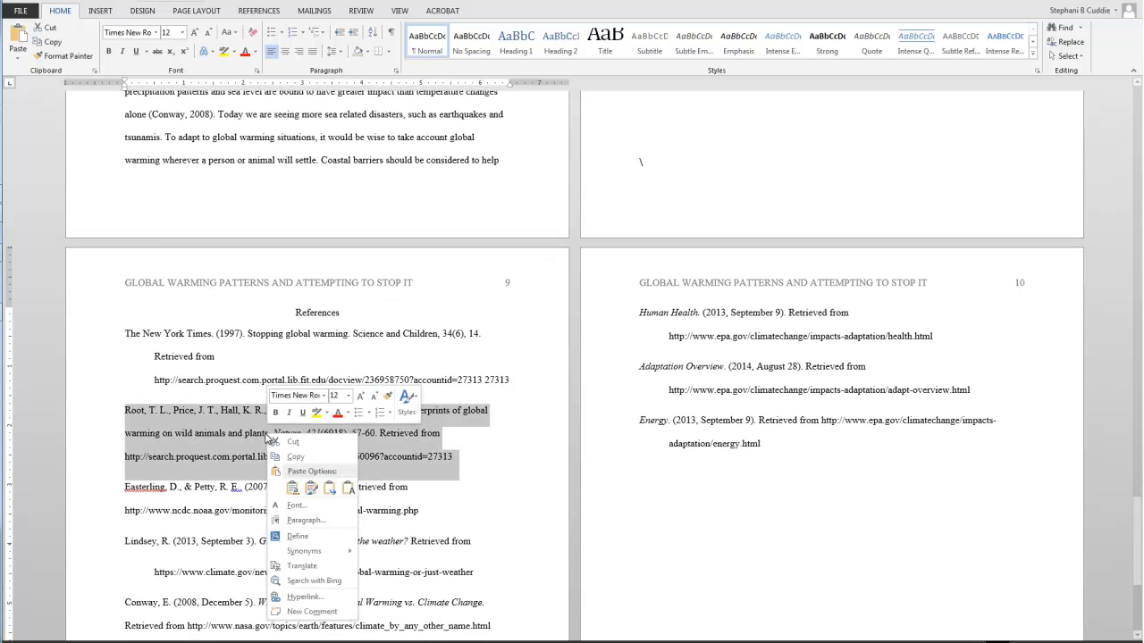
left_click(298, 527)
left_click(606, 277)
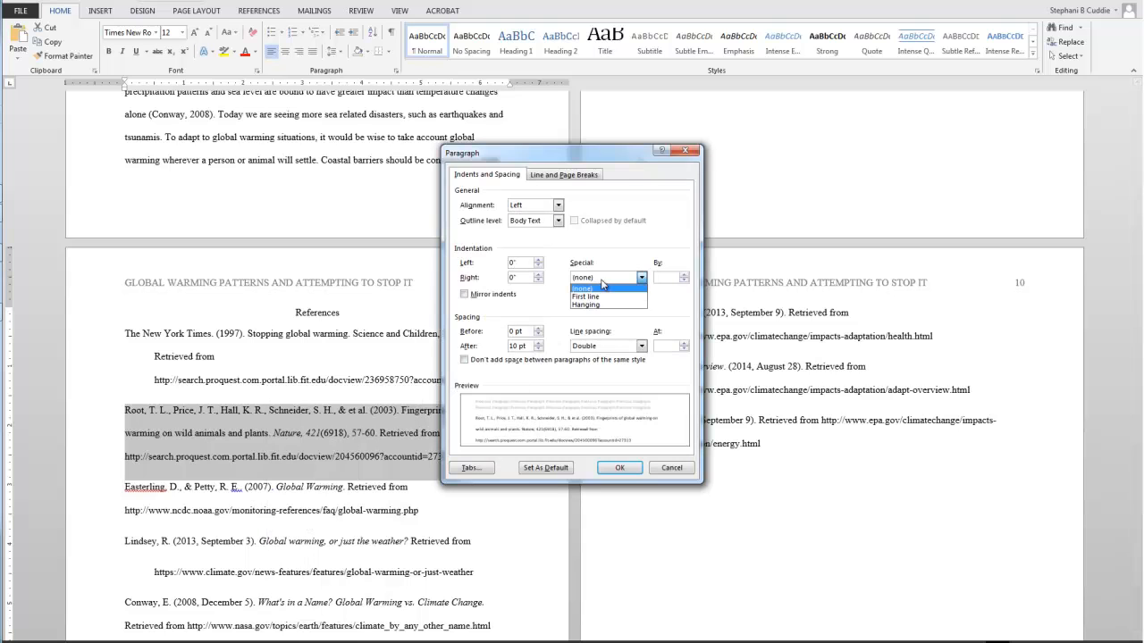
left_click(603, 309)
left_click(619, 468)
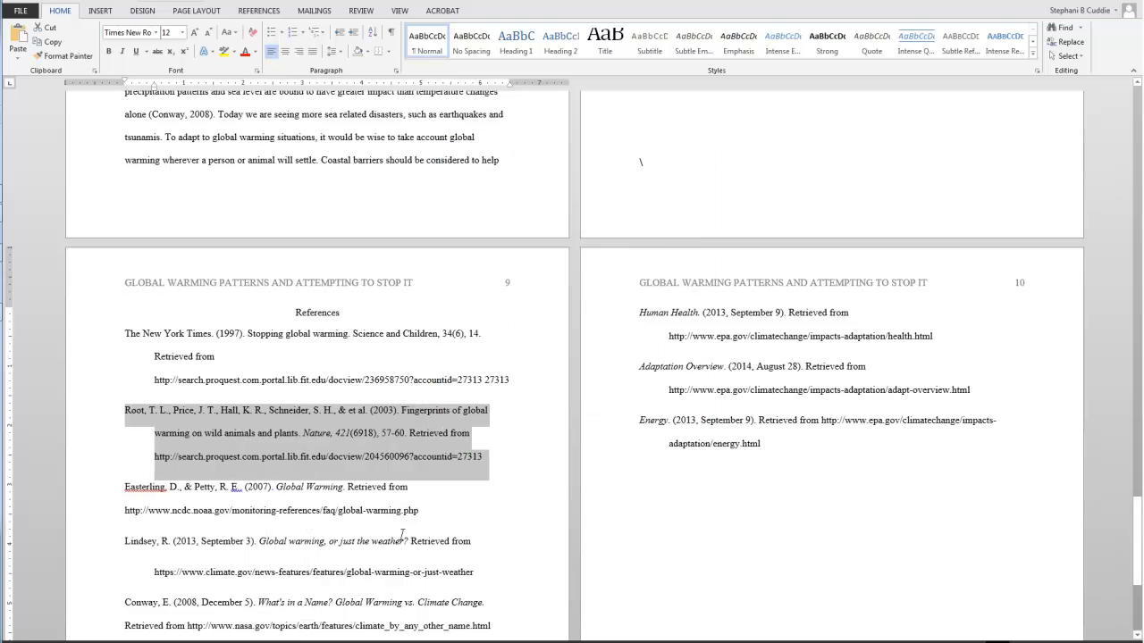
scroll(369, 534, "down", 3)
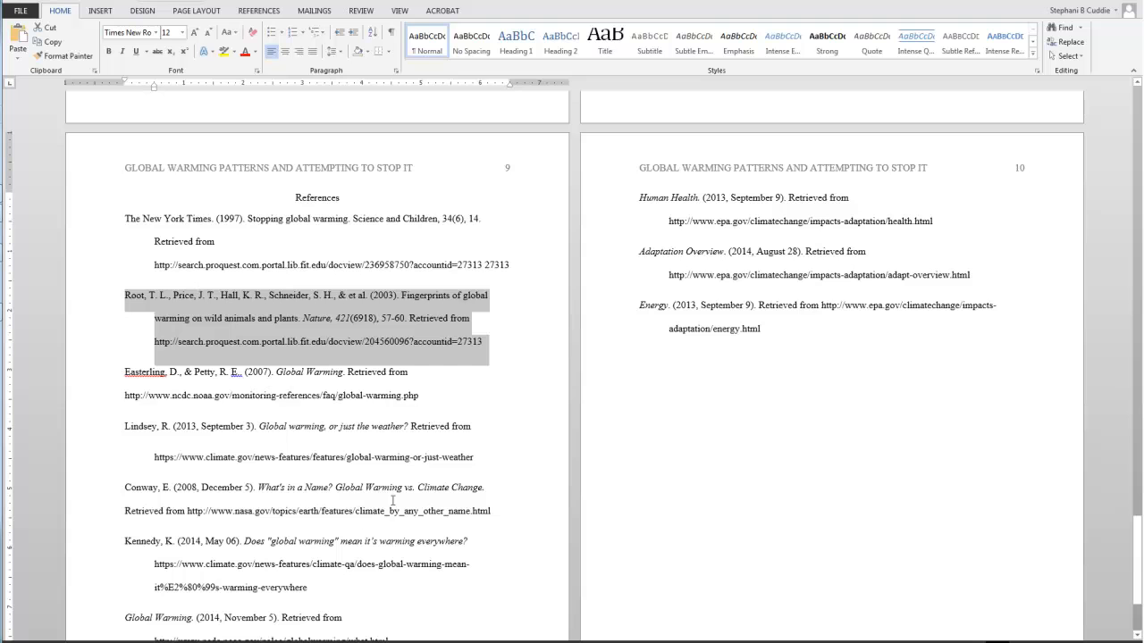
Step: Apply a hanging indent to the third reference entry, "Global Warming" (2007)
triple_click(375, 394)
right_click(155, 375)
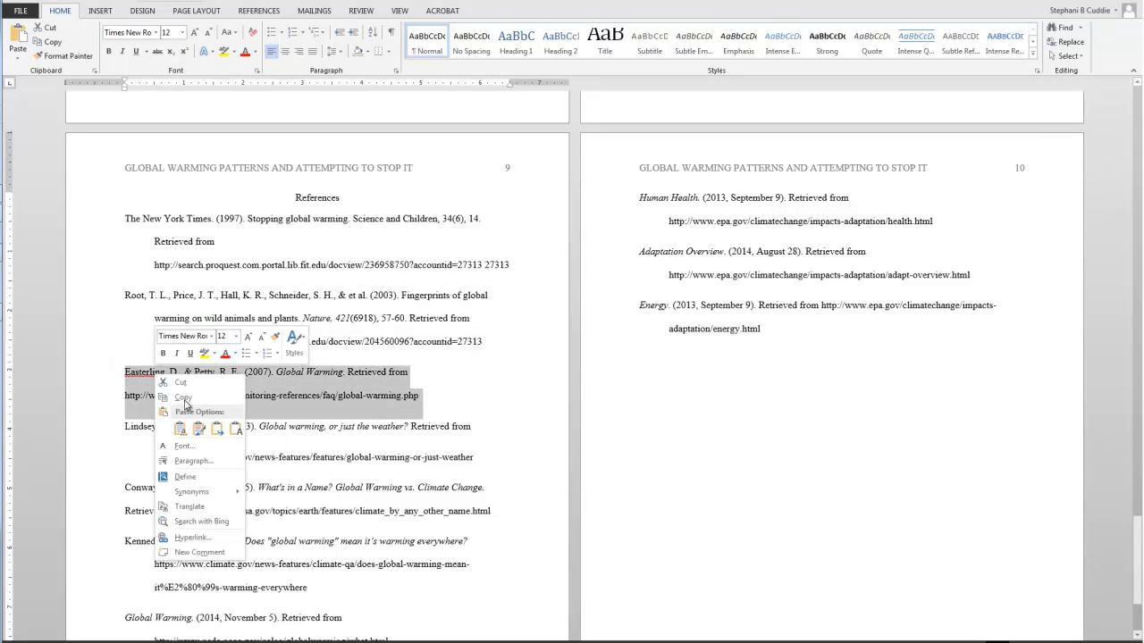
left_click(193, 460)
left_click(620, 278)
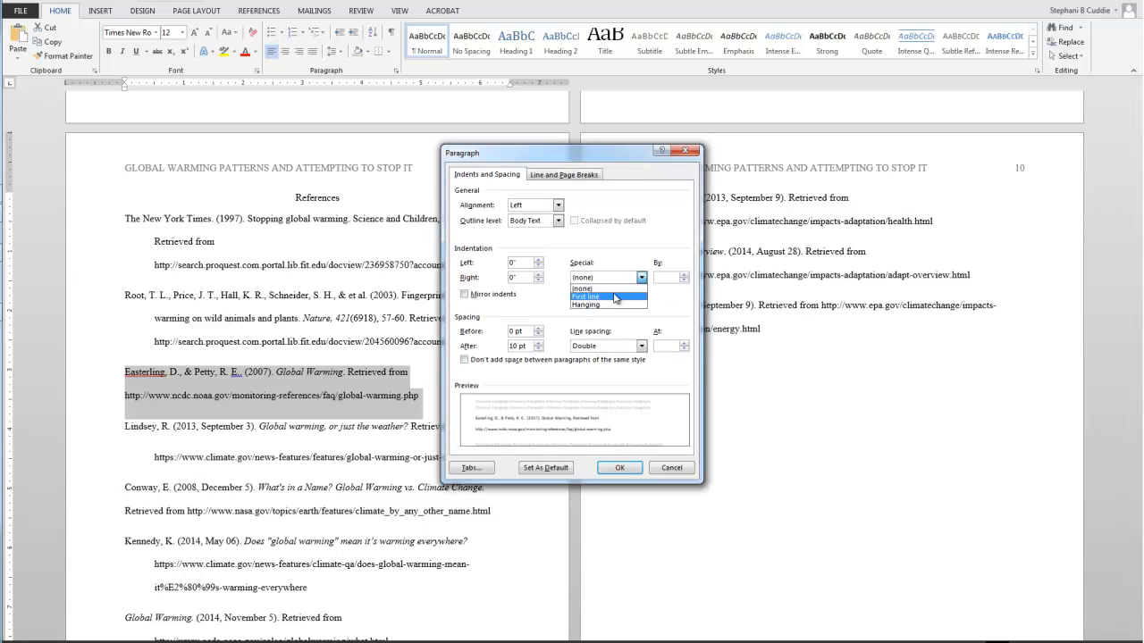
left_click(615, 309)
left_click(618, 468)
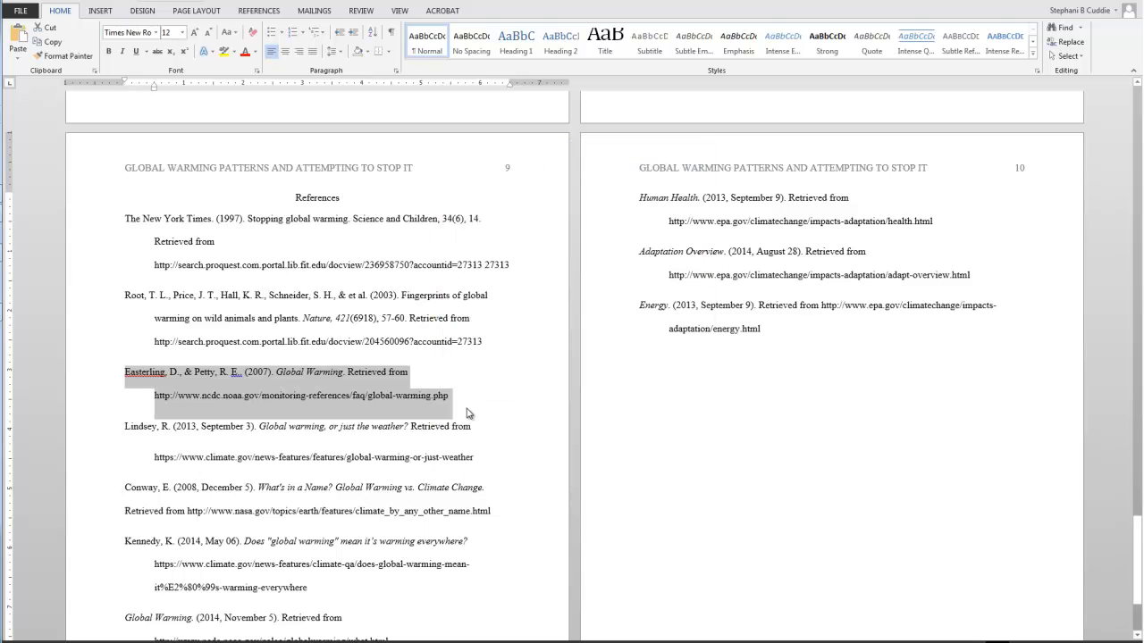
left_click(470, 413)
Step: Examine the "Running head:" label and title in the title page header and the headers on the following pages
scroll(481, 409, "down", 3)
scroll(482, 409, "up", 20)
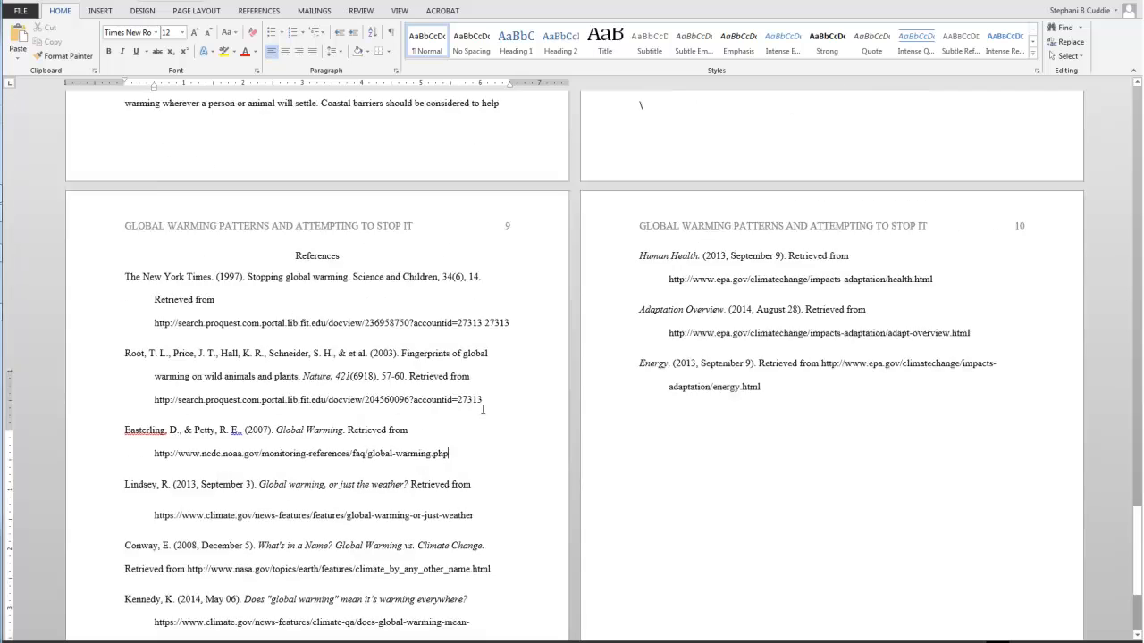
scroll(482, 409, "up", 5)
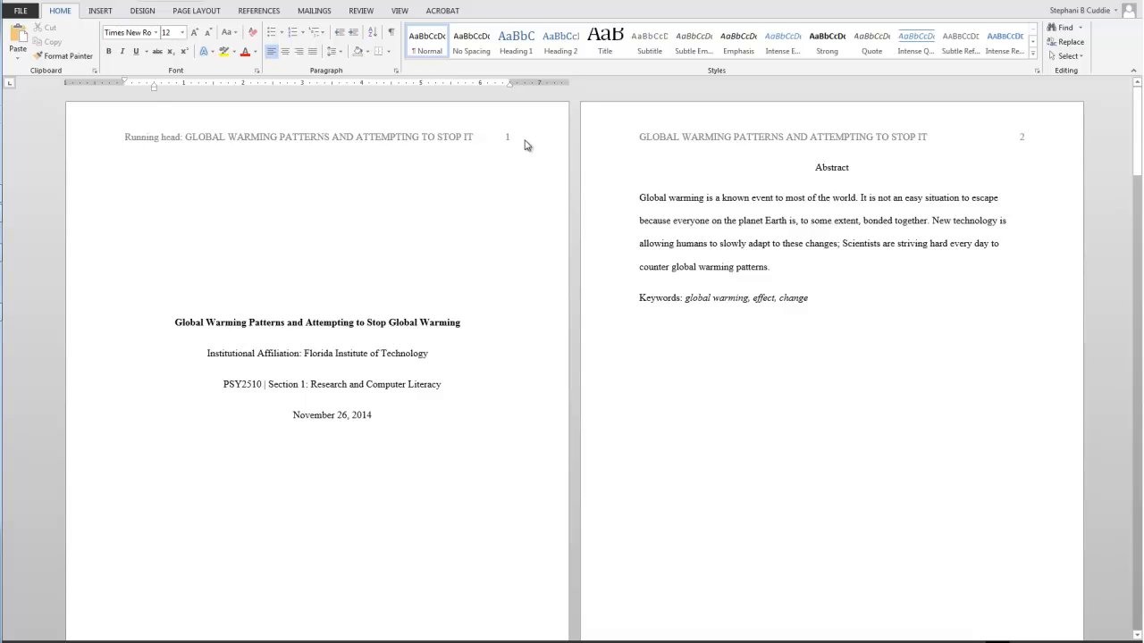
double_click(126, 139)
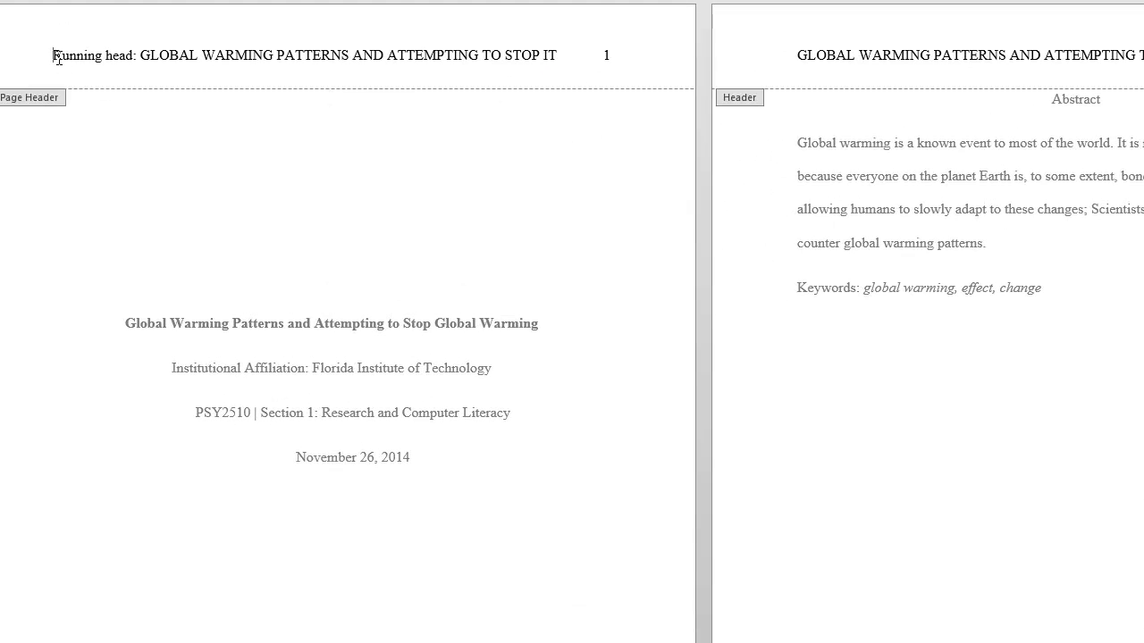
left_click_drag(54, 57, 128, 58)
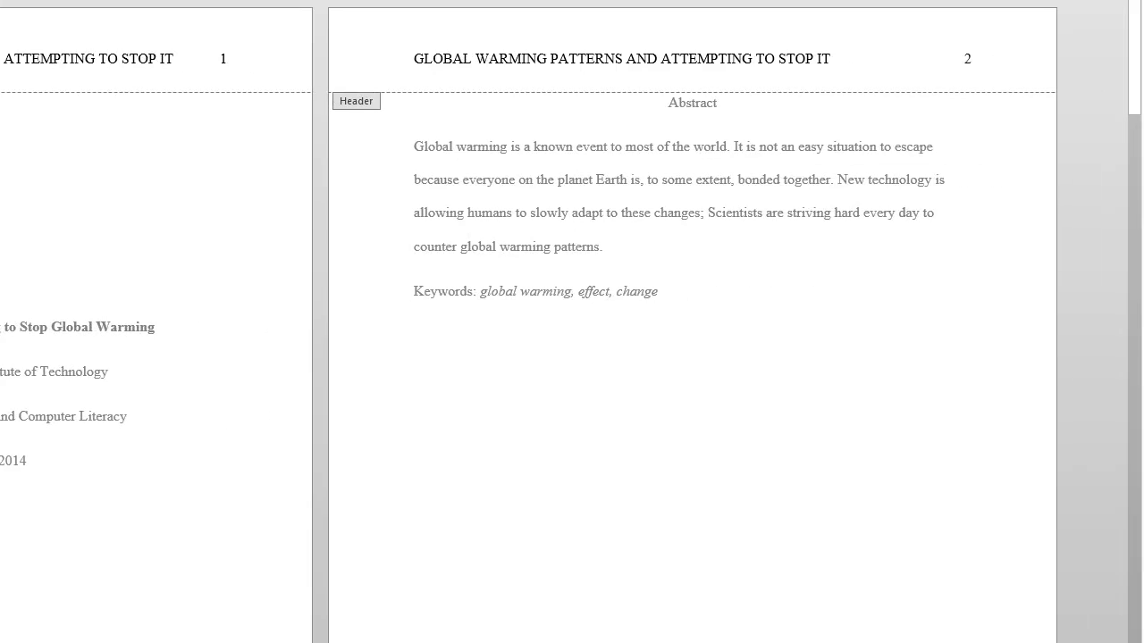
left_click_drag(427, 62, 831, 59)
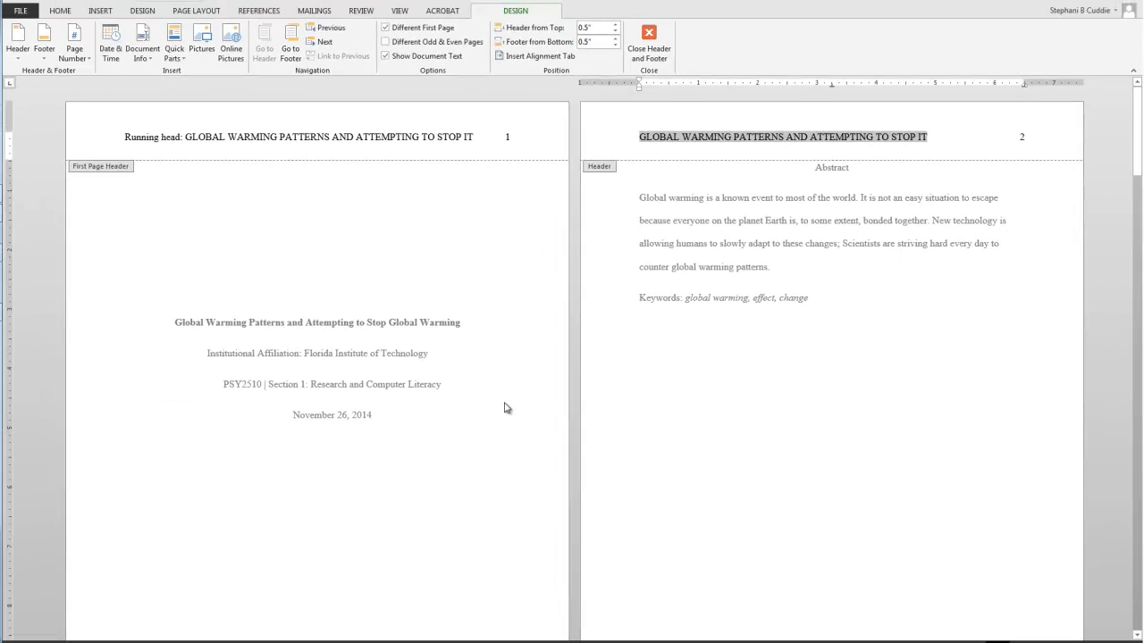
scroll(516, 405, "down", 5)
scroll(517, 406, "down", 12)
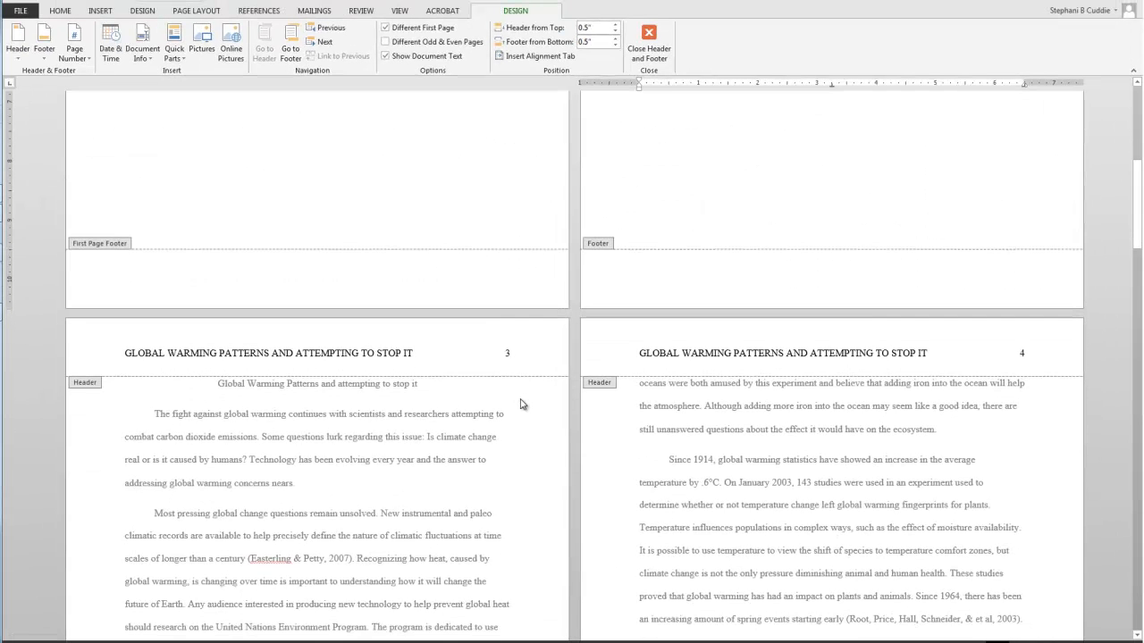
scroll(523, 397, "up", 17)
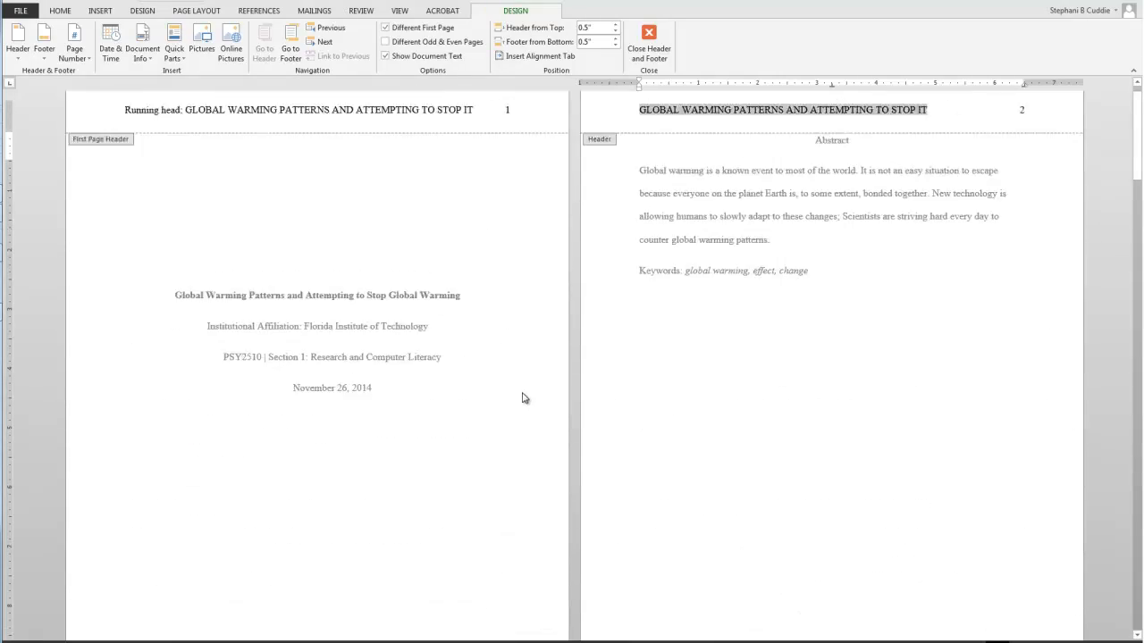
double_click(486, 334)
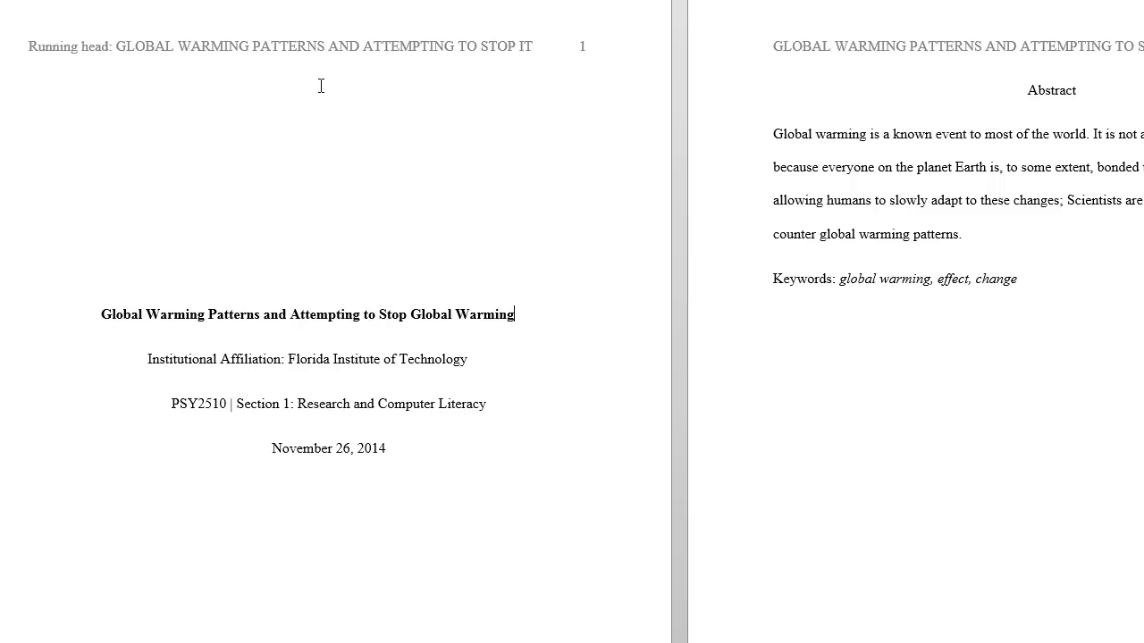
Step: Shorten the title page running head to "GLOBAL WARMING PATTERNS" by deleting "AND ATTEMPTING TO STOP IT"
double_click(526, 46)
left_click_drag(537, 46, 334, 47)
key("Delete")
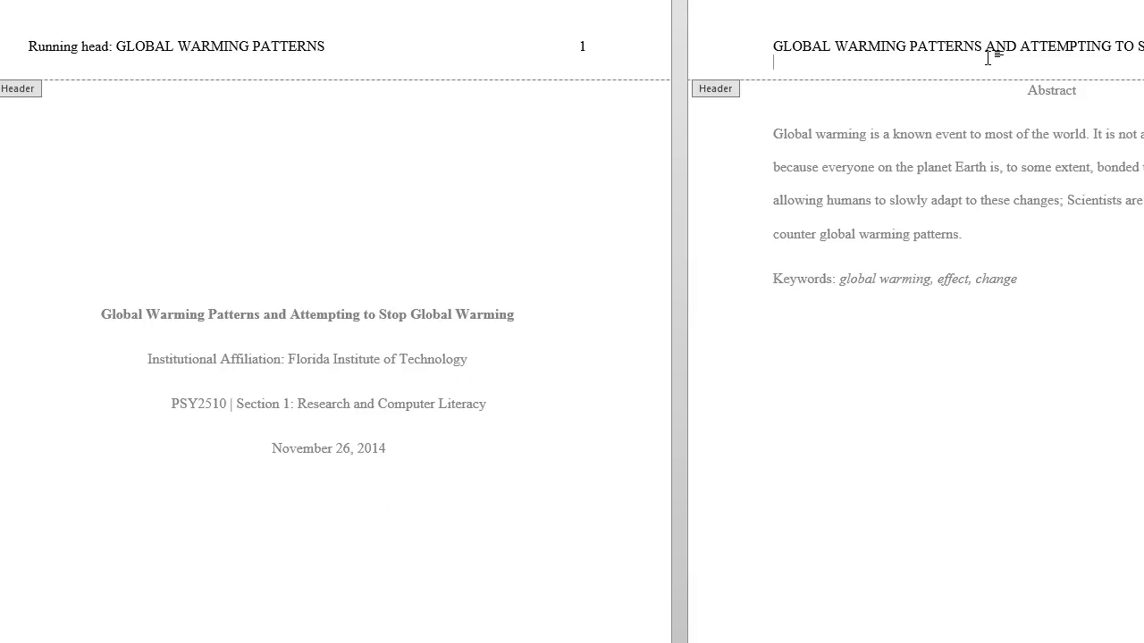
left_click_drag(849, 57, 669, 62)
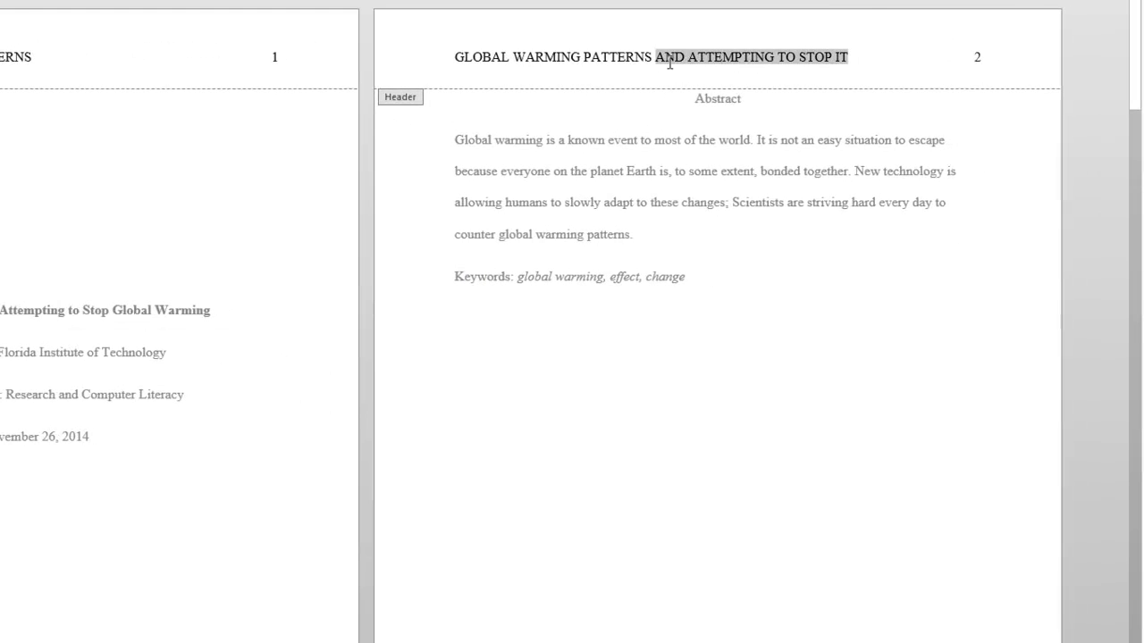
triple_click(670, 63)
key("Delete")
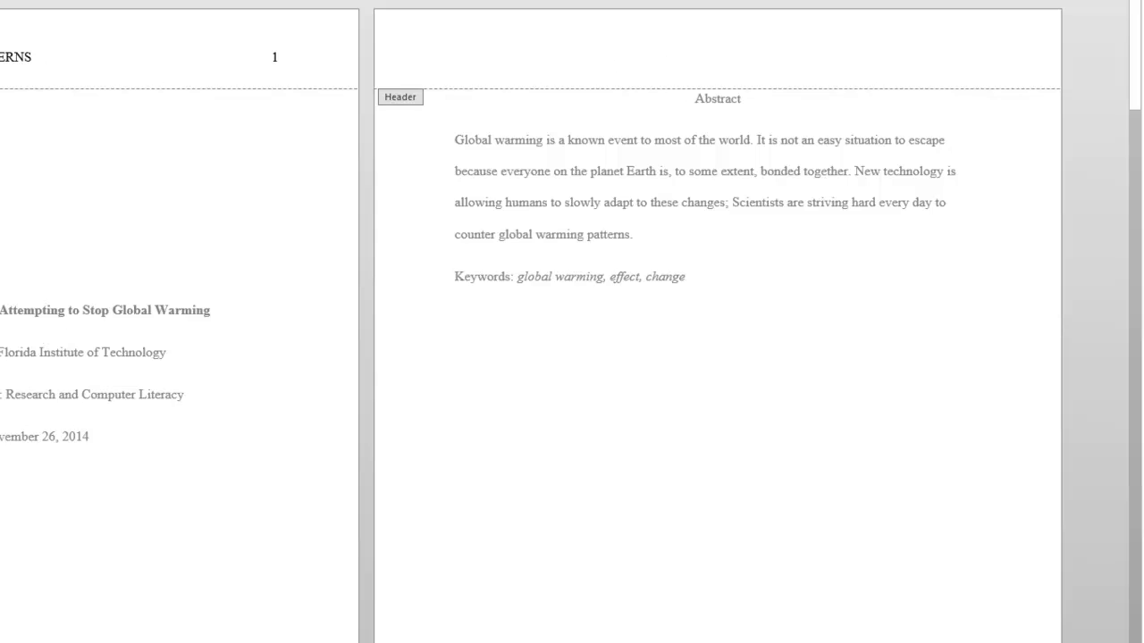
key("ctrl+z")
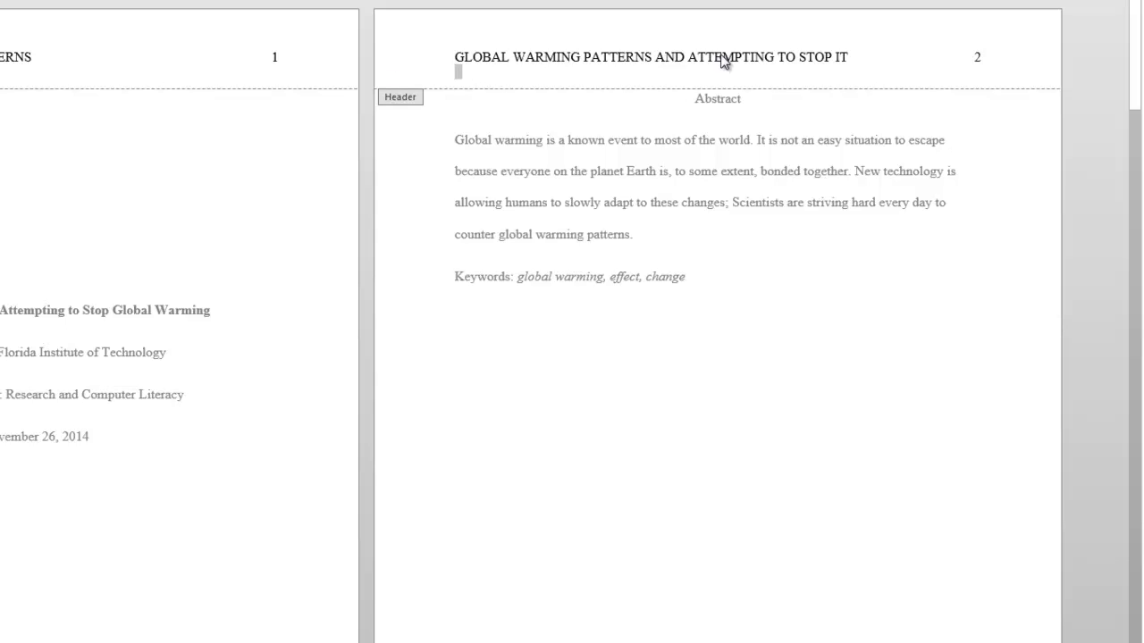
Step: Delete "AND ATTEMPTING TO STOP IT" from the abstract page header, keep the page number right-aligned, and return to the body text
left_click_drag(847, 57, 677, 59)
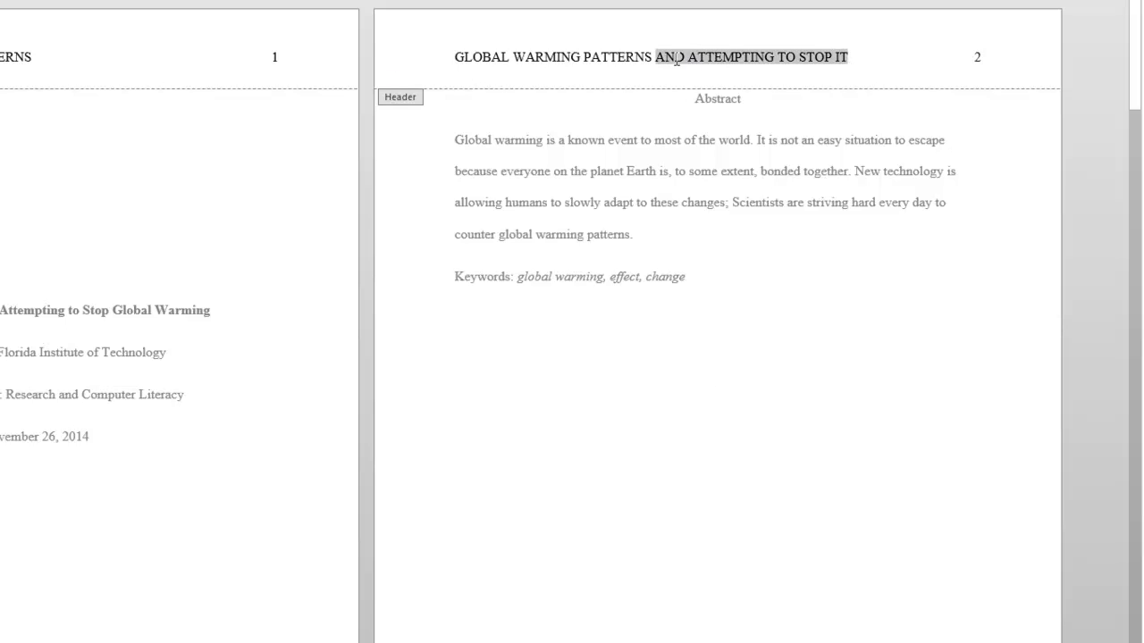
key("Delete")
key("Tab")
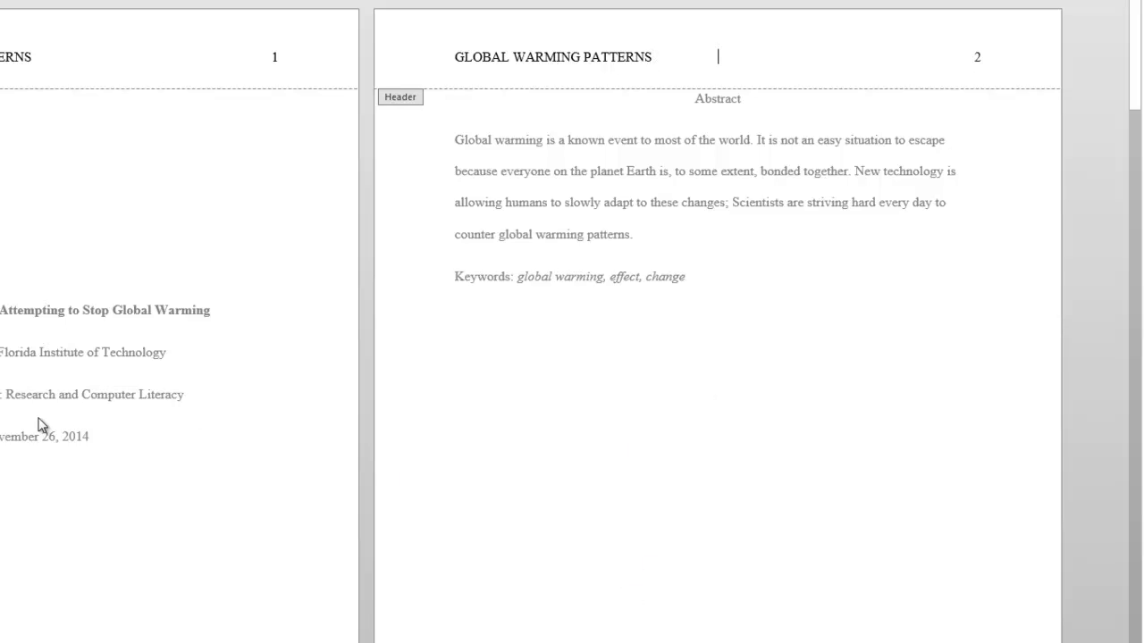
double_click(498, 202)
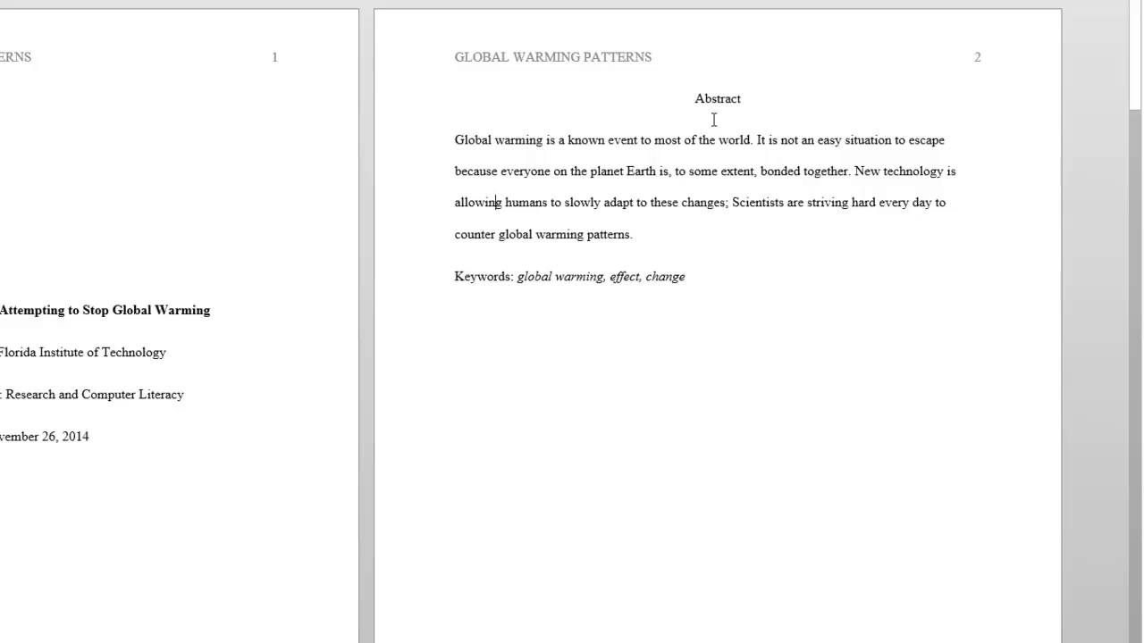
Step: Review the headers and page layout from the abstract through the reference list and back on the title page
scroll(242, 486, "down", 8)
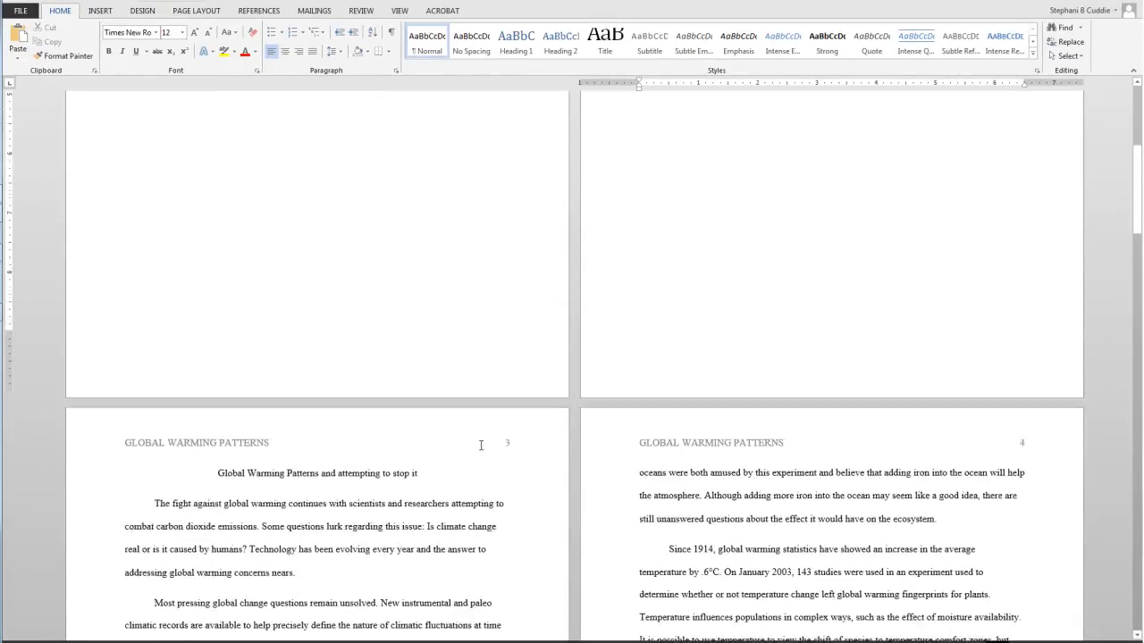
scroll(480, 445, "down", 8)
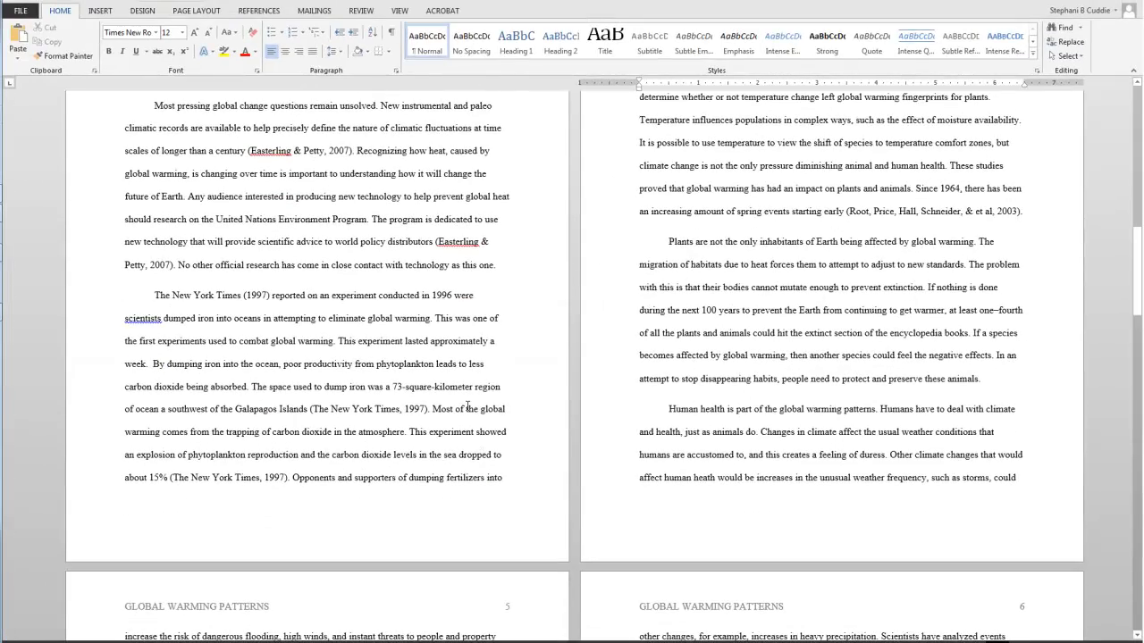
scroll(467, 406, "down", 18)
scroll(478, 406, "down", 10)
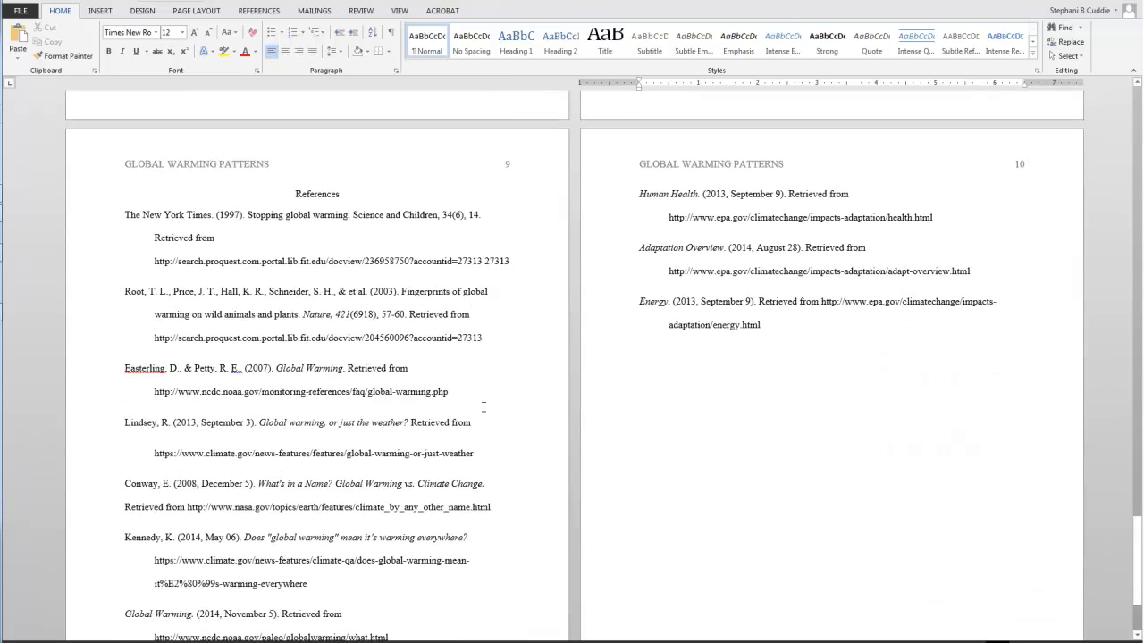
left_click(124, 278)
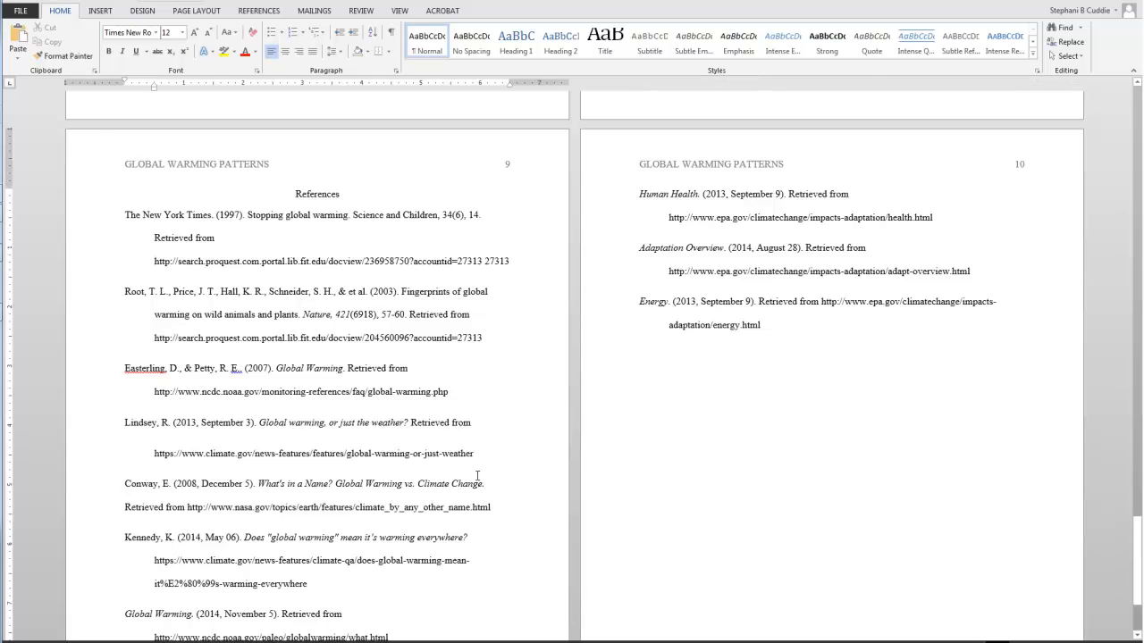
scroll(477, 475, "up", 5)
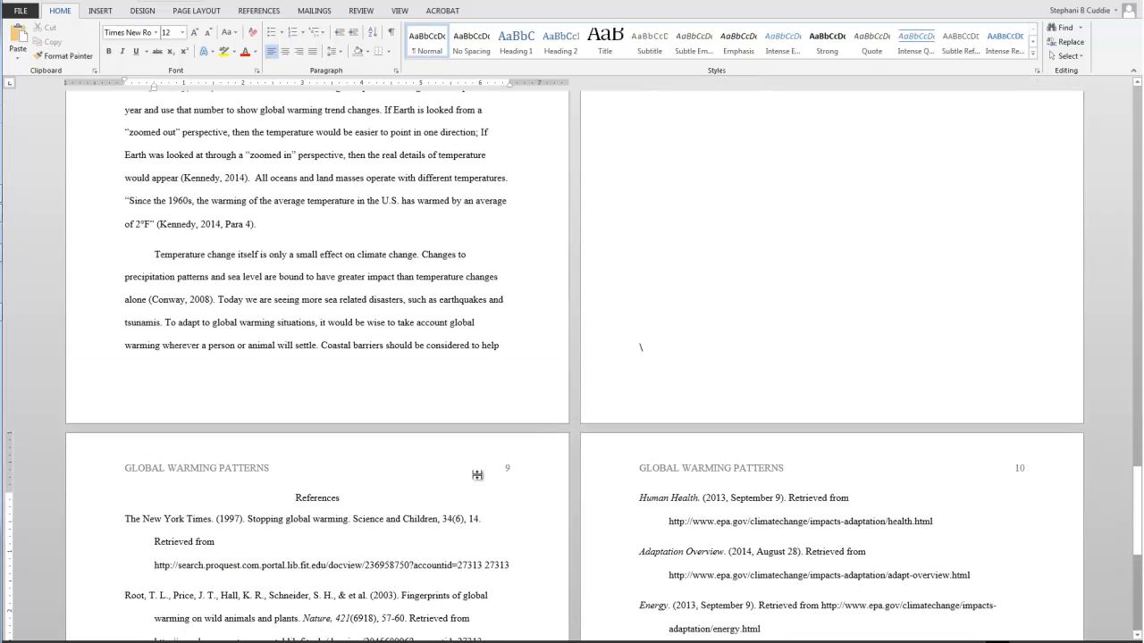
scroll(477, 475, "up", 20)
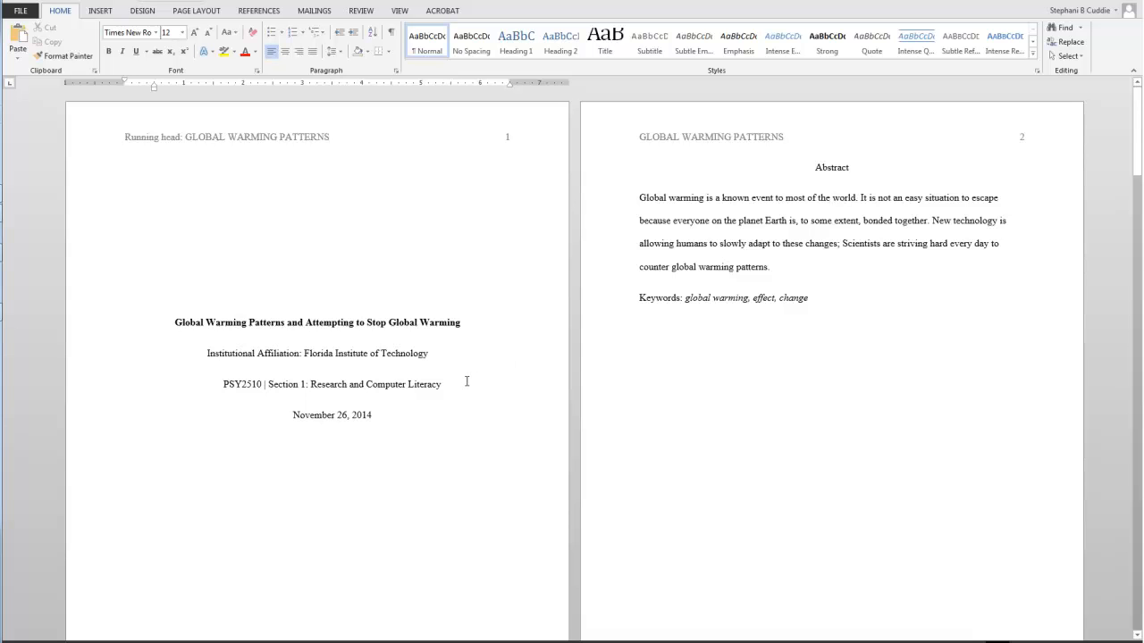
scroll(468, 379, "down", 8)
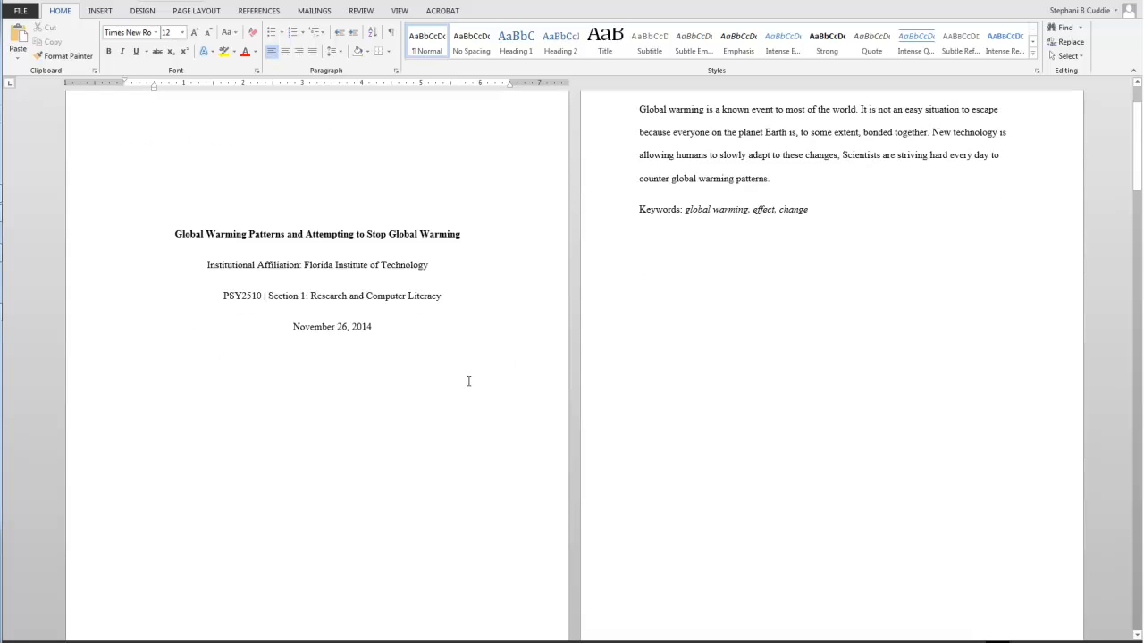
Step: Set the page margins to the Normal preset, 1" on all sides
left_click(205, 15)
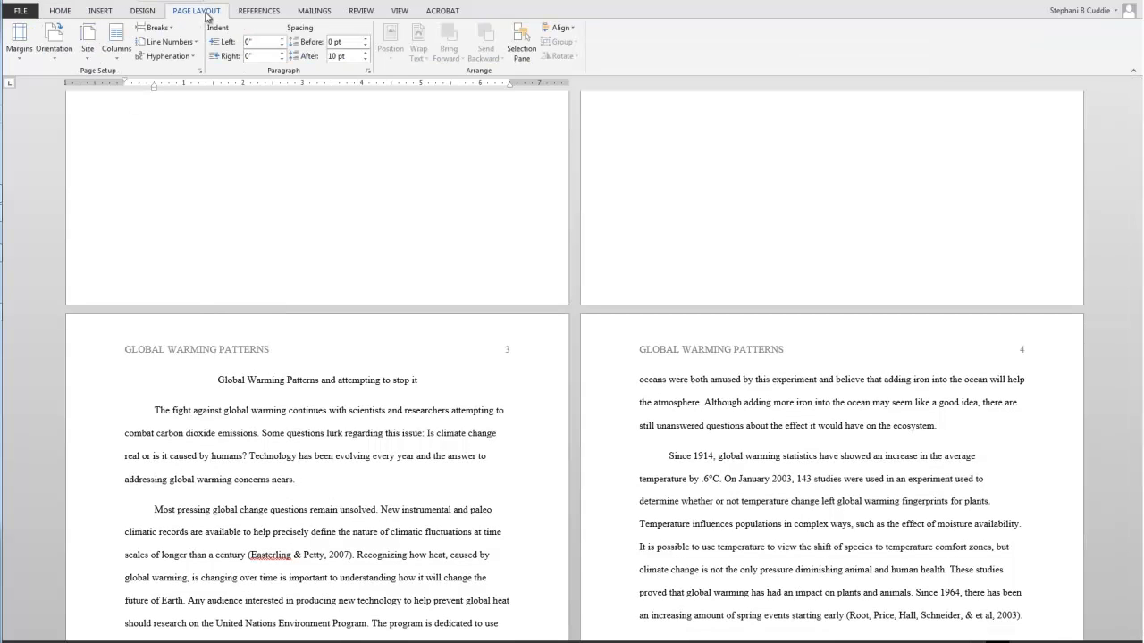
left_click(20, 42)
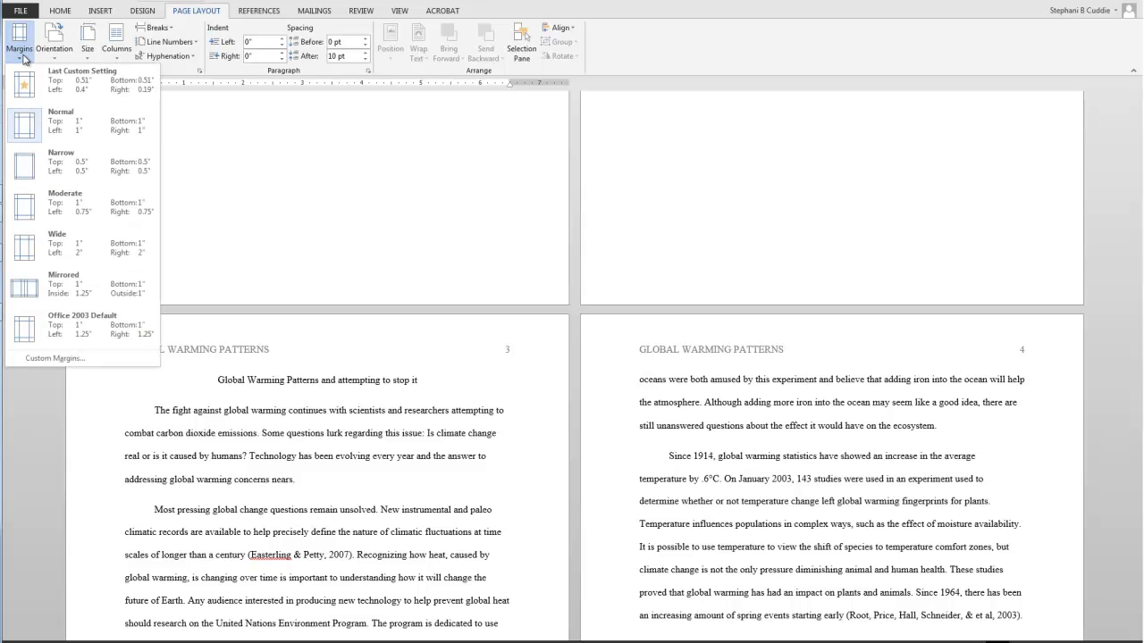
left_click(109, 135)
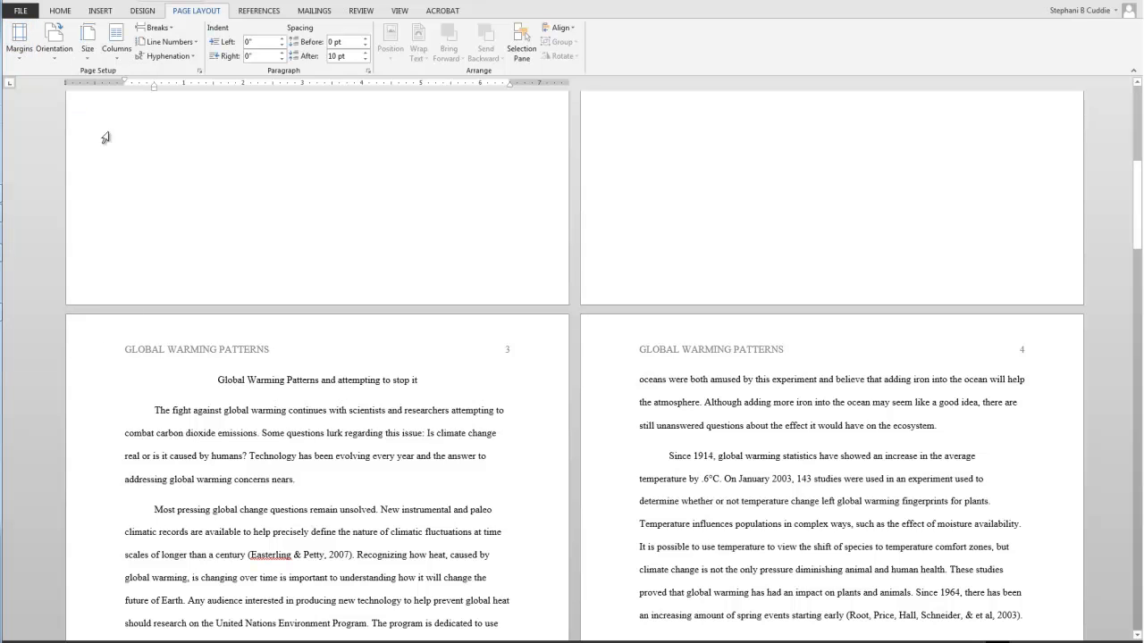
left_click(60, 11)
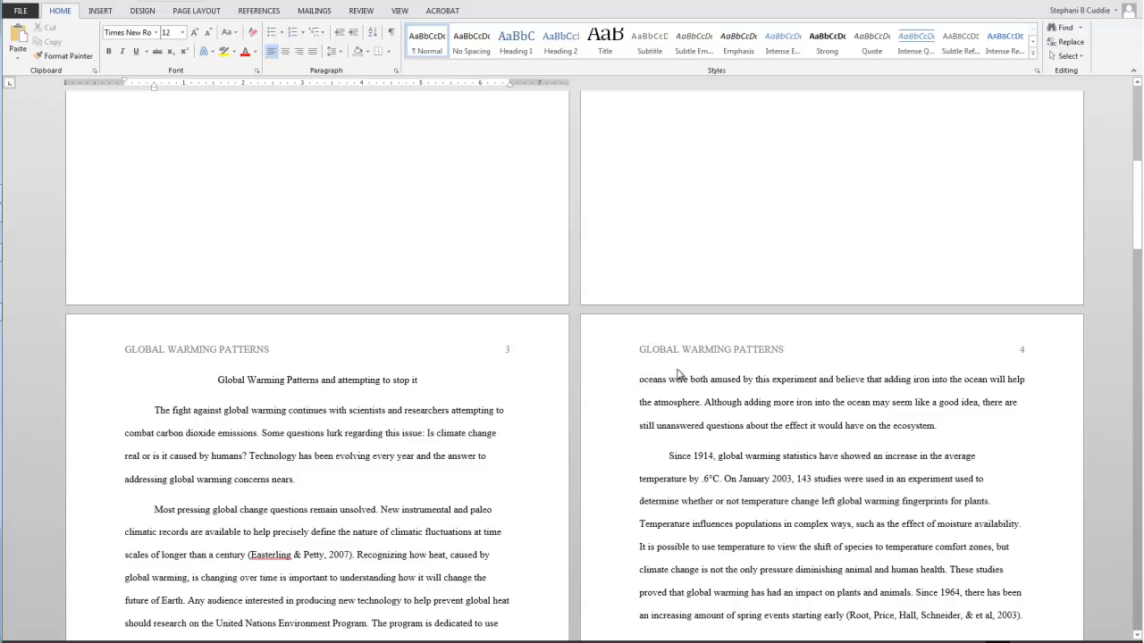
Step: Select the "Global warming, or just the weather?" (2013) entry in the reference list
scroll(377, 450, "down", 15)
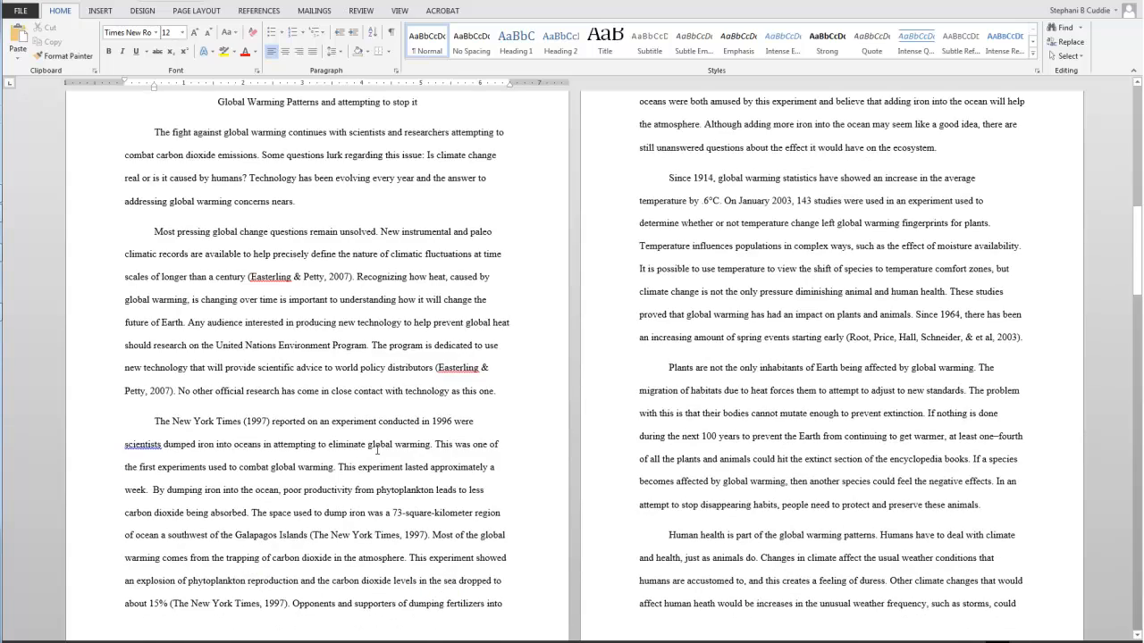
scroll(393, 444, "down", 20)
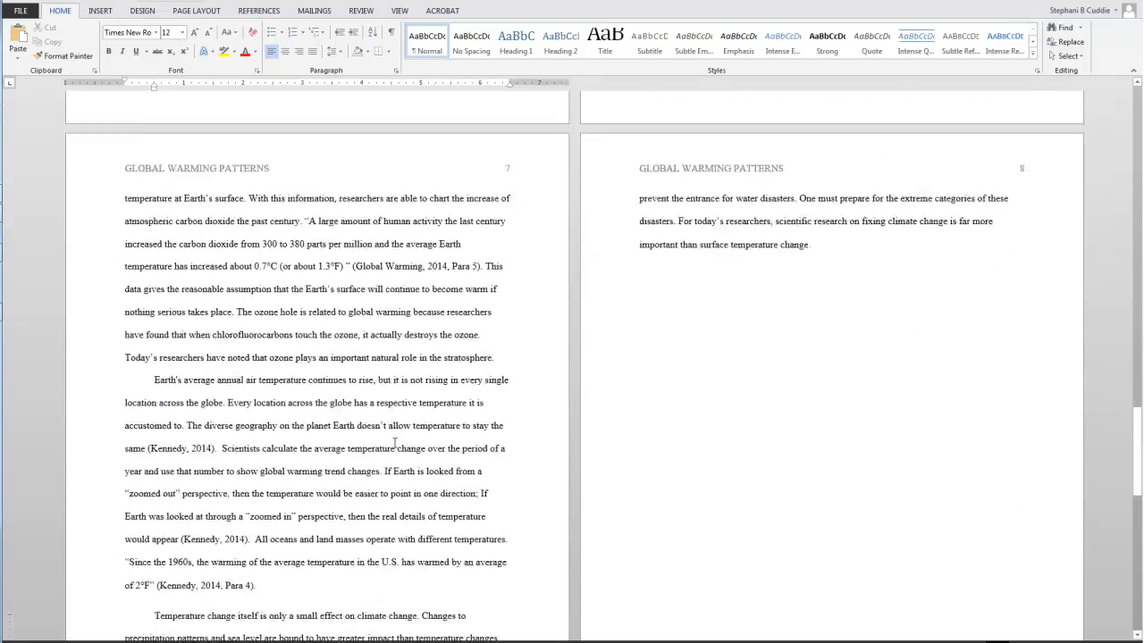
scroll(395, 443, "down", 1)
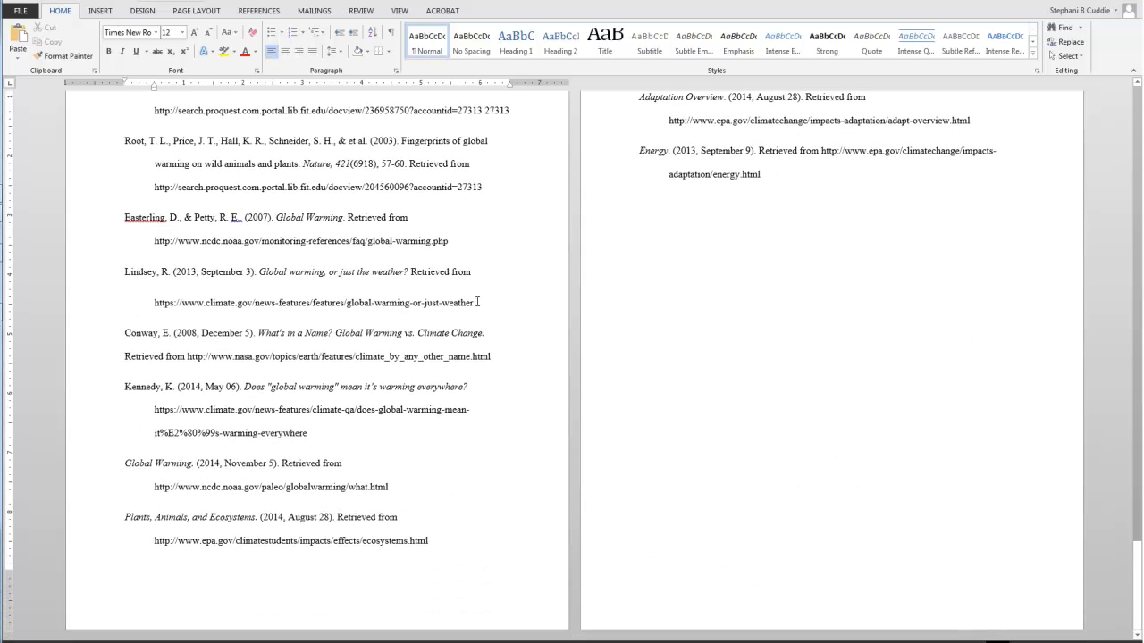
left_click_drag(478, 302, 124, 273)
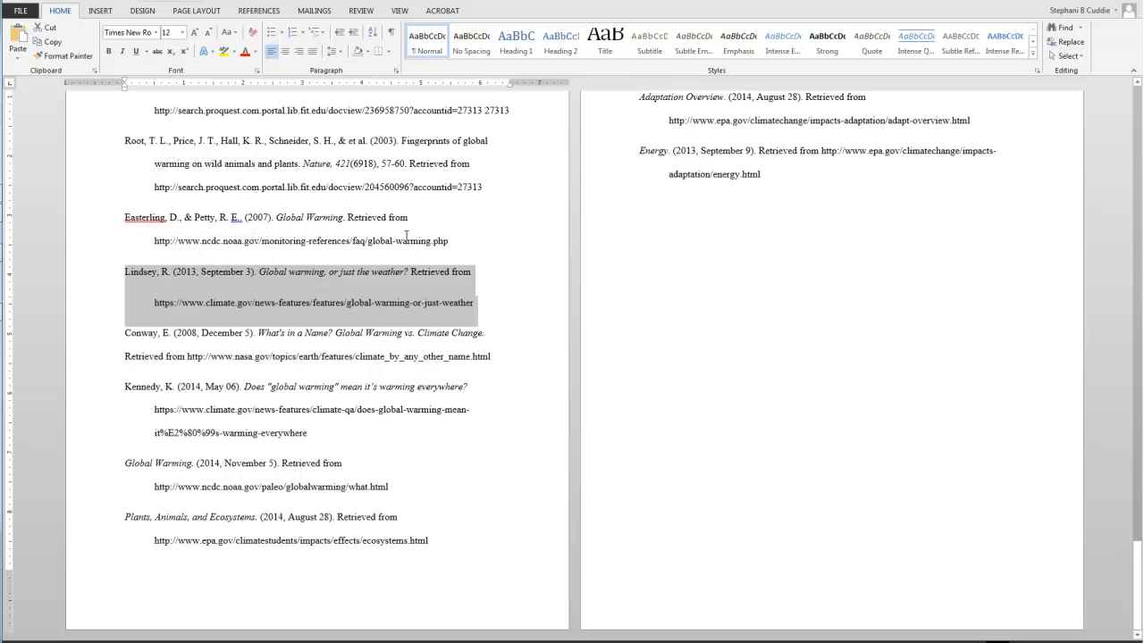
right_click(404, 293)
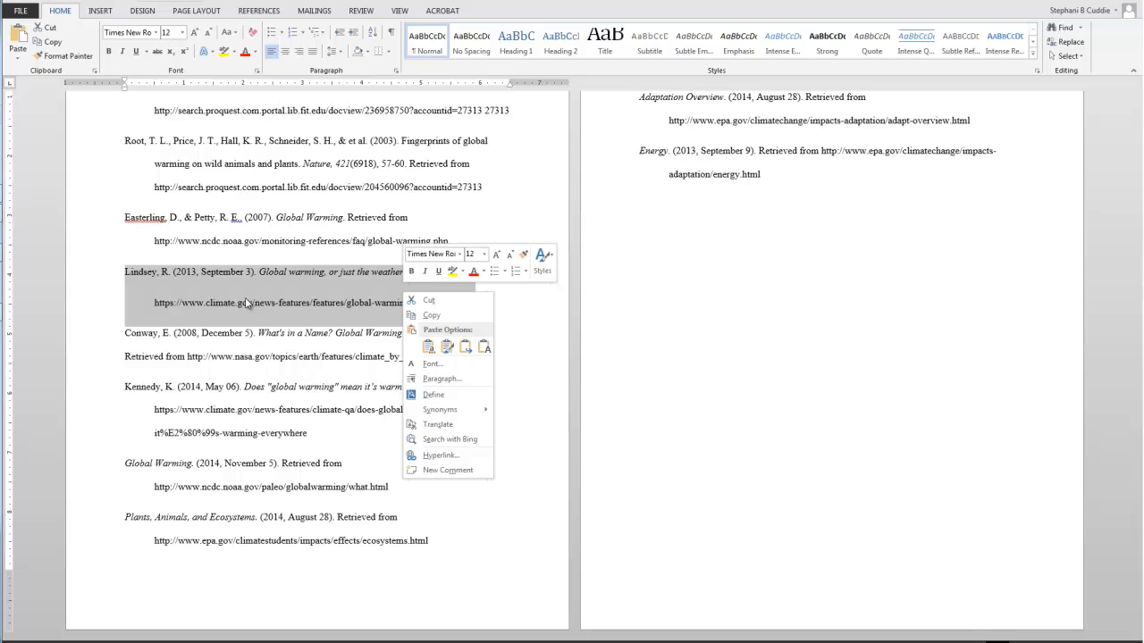
key("Escape")
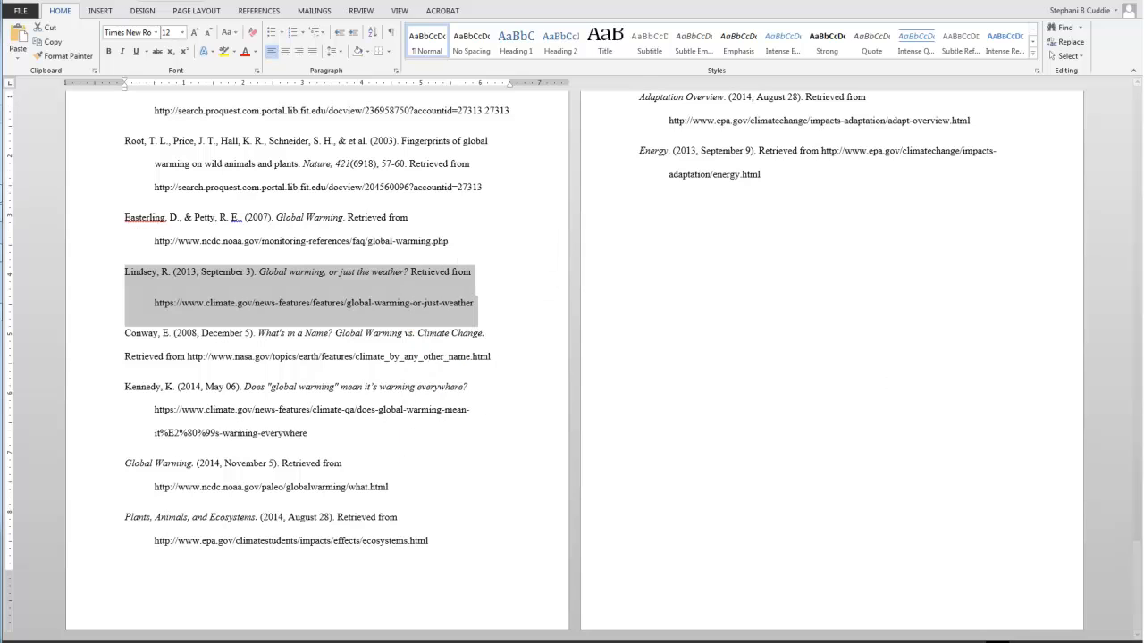